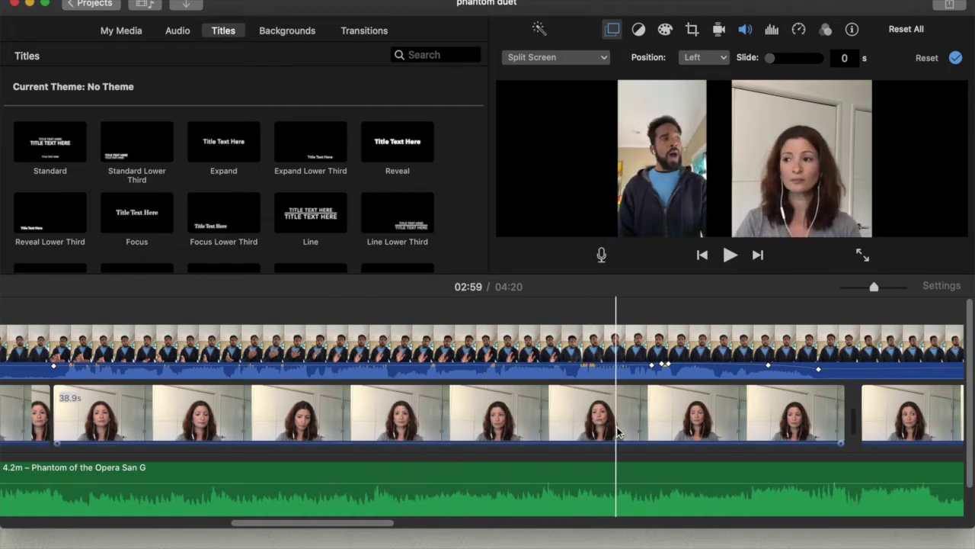
- From the Projects overview, start a new empty Movie project (My Movie 4)
{"action": "left_click", "coordinate": [91, 3]}
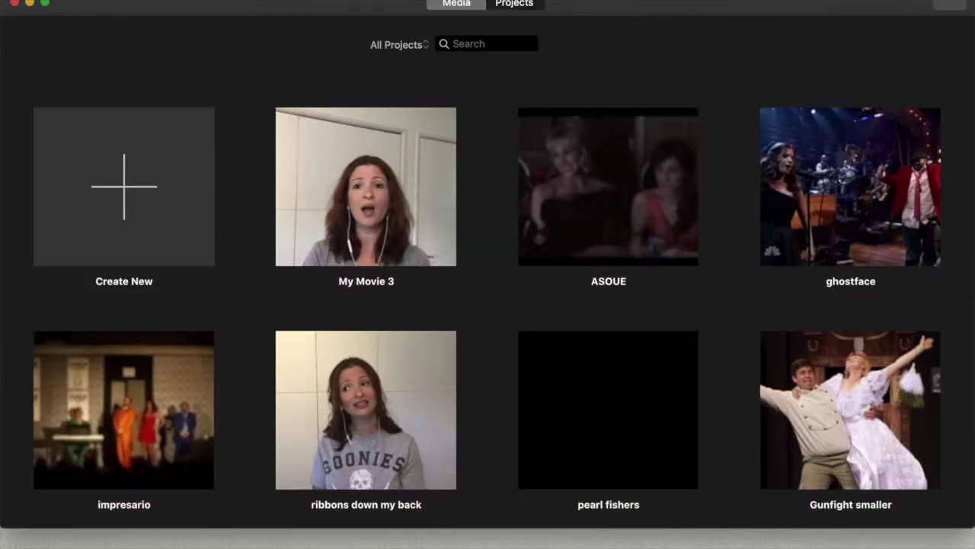
{"action": "left_click", "coordinate": [135, 216]}
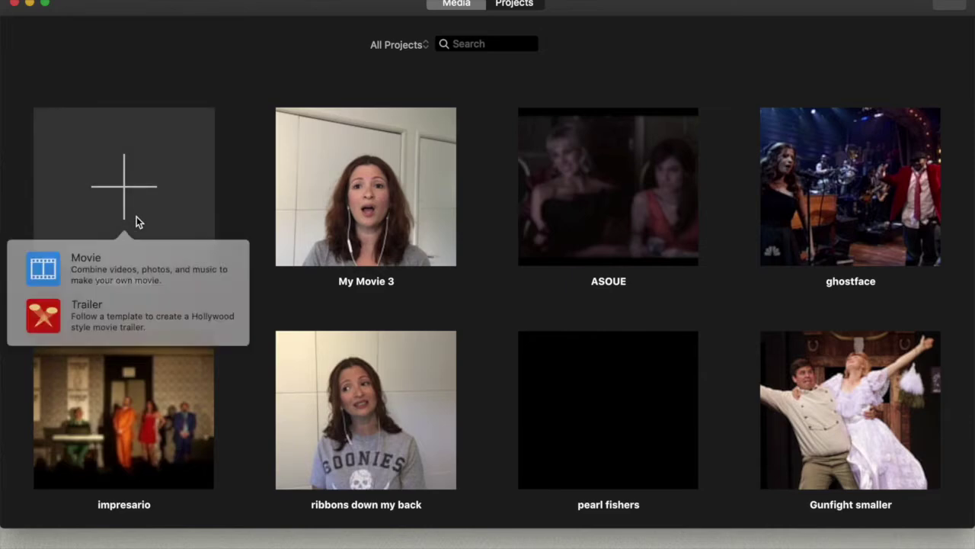
{"action": "left_click", "coordinate": [87, 266]}
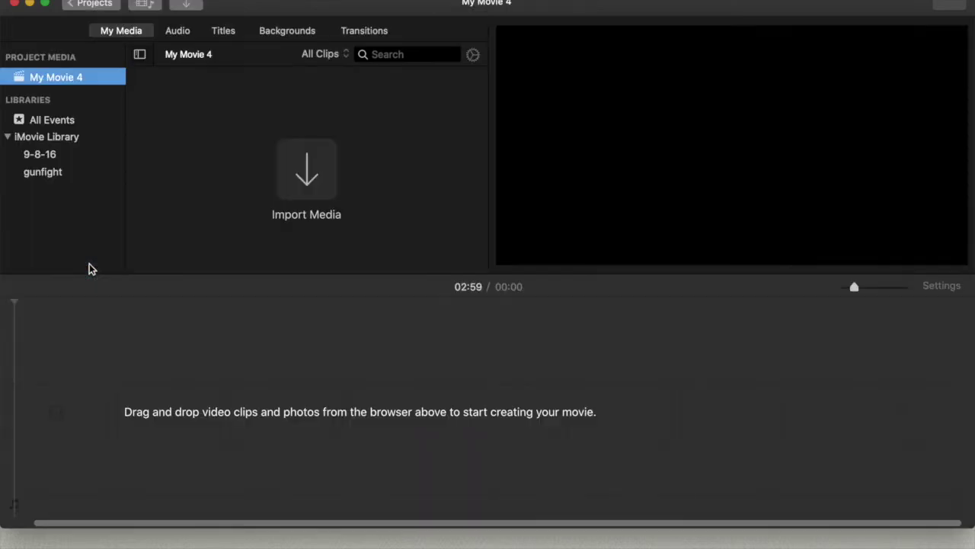
- Import the two singer videos, IMG_3719.mov and IMG_5882.MOV
{"action": "left_click", "coordinate": [312, 170]}
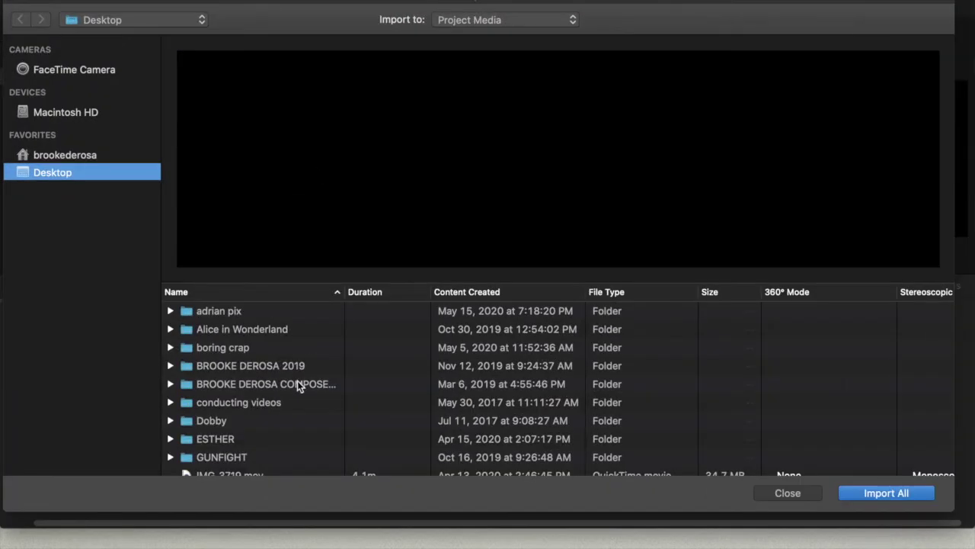
{"action": "scroll", "coordinate": [298, 383], "scroll_direction": "down", "scroll_amount": 4}
{"action": "left_click", "coordinate": [252, 389]}
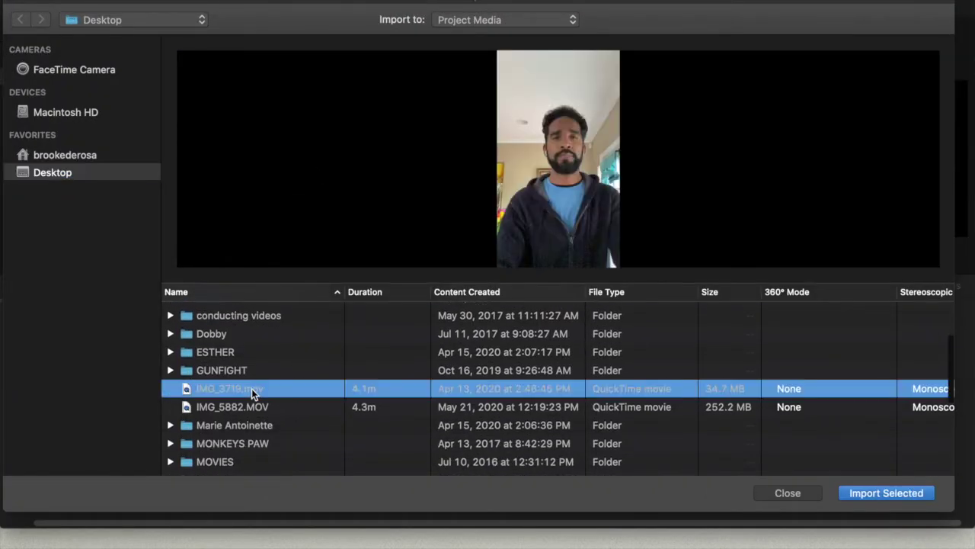
{"action": "left_click", "coordinate": [249, 406], "text": "shift"}
{"action": "left_click", "coordinate": [884, 493]}
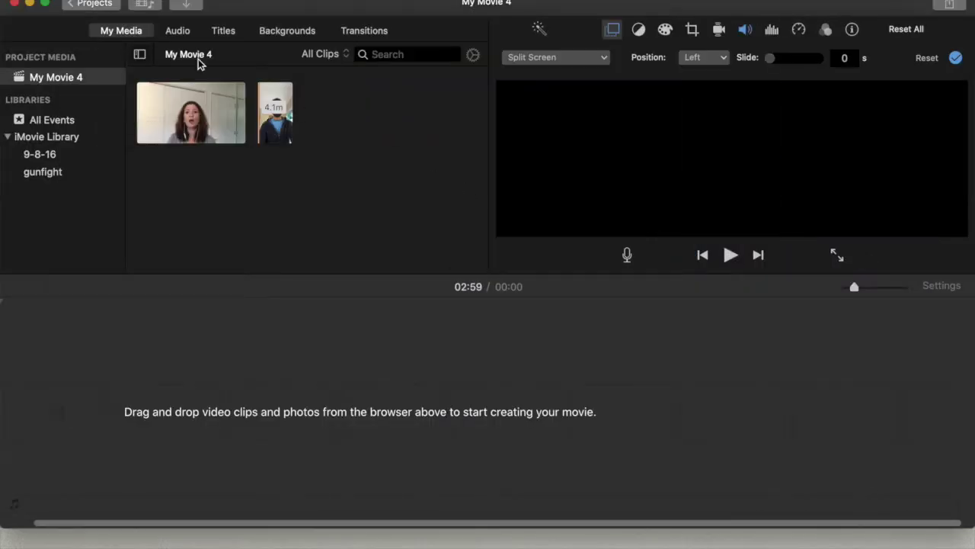
- Import the Phantom of the Opera MP3 backing track via File > Import Media
{"action": "left_click", "coordinate": [95, 0]}
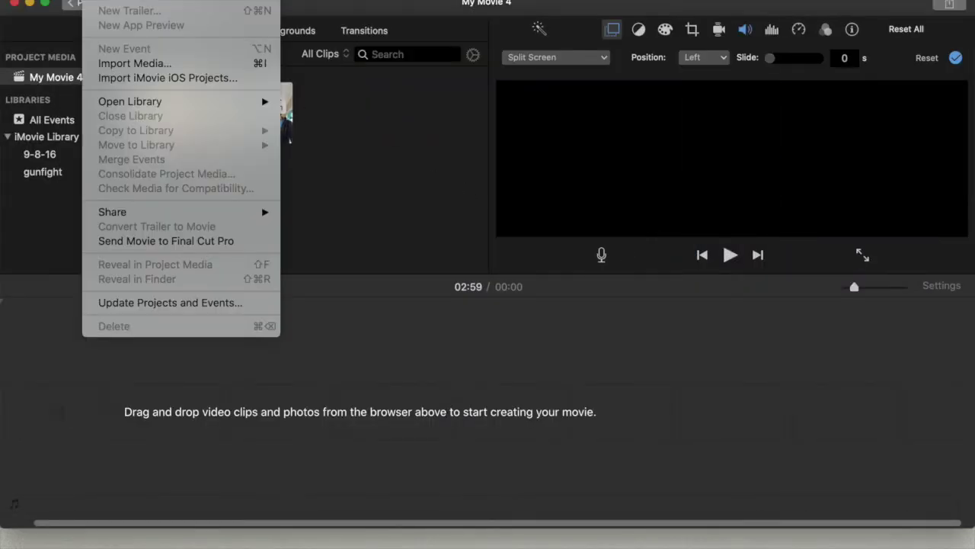
{"action": "left_click", "coordinate": [127, 65]}
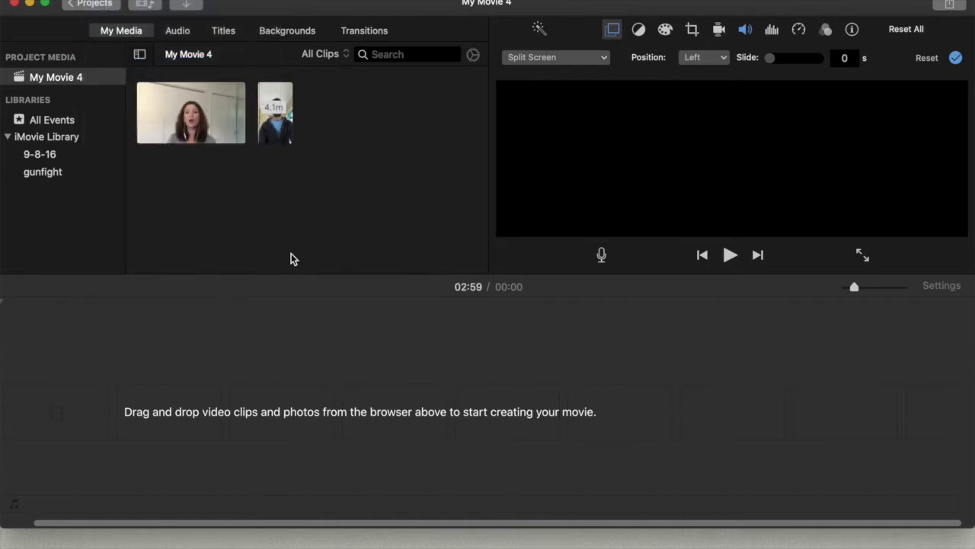
{"action": "scroll", "coordinate": [304, 365], "scroll_direction": "down", "scroll_amount": 8}
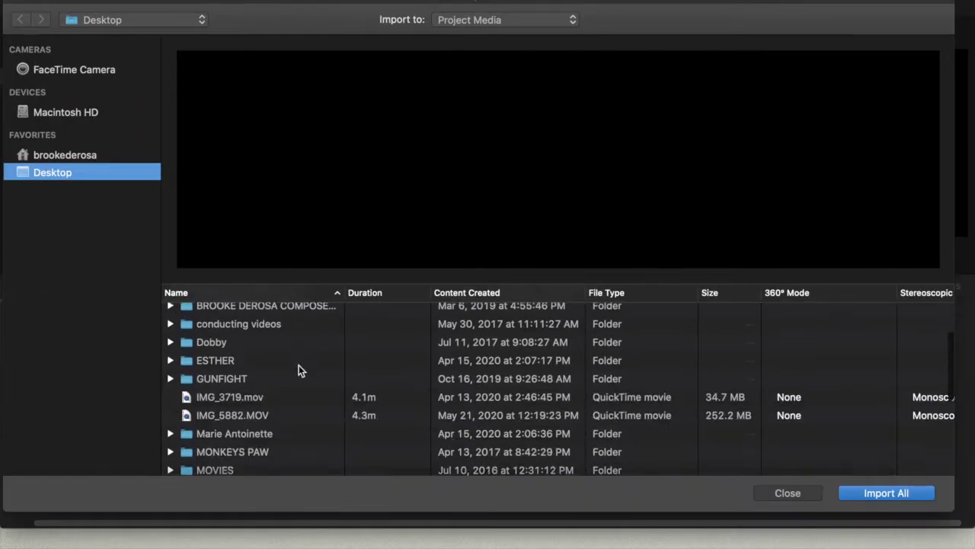
{"action": "left_click", "coordinate": [293, 369]}
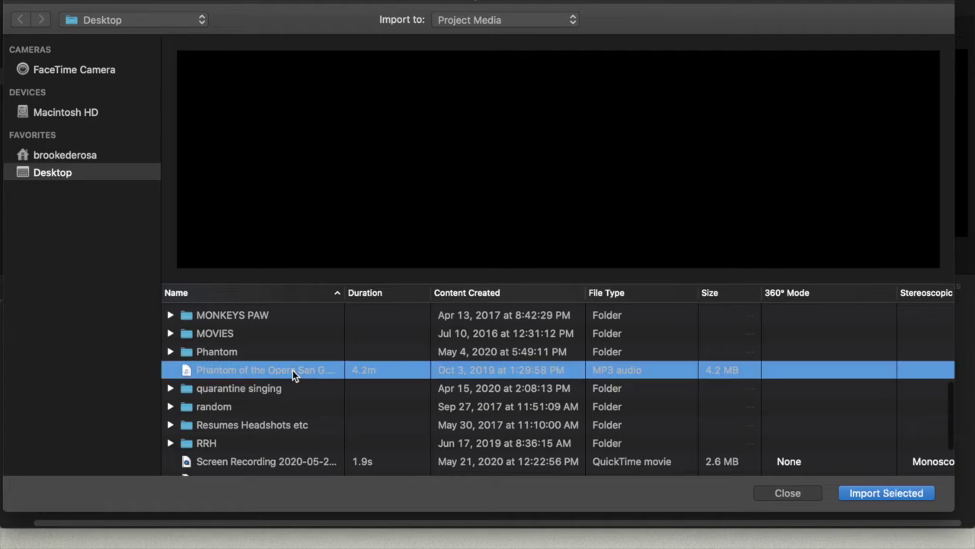
{"action": "left_click", "coordinate": [887, 496]}
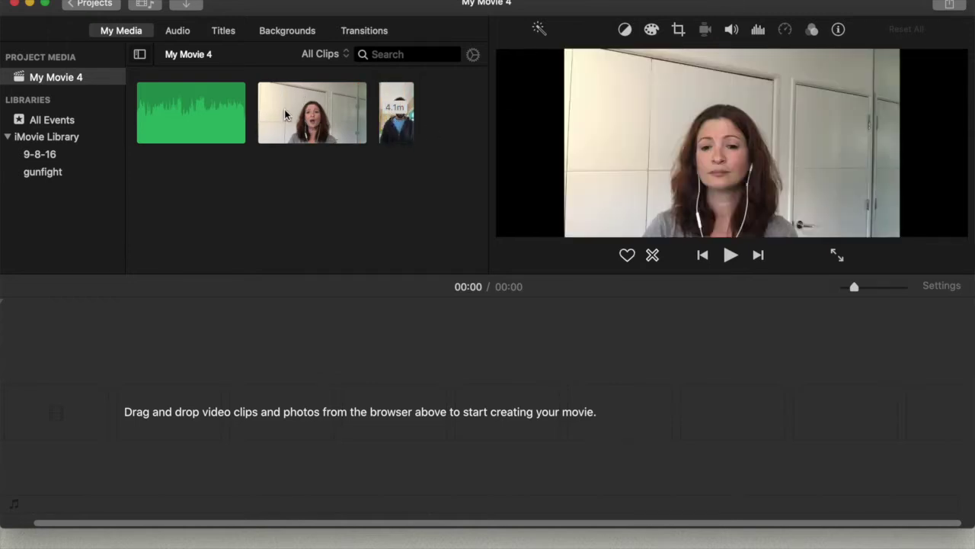
- Place the woman's singing clip on the timeline with the green Phantom backing track beneath it
{"action": "left_click_drag", "start_coordinate": [284, 111], "coordinate": [50, 423]}
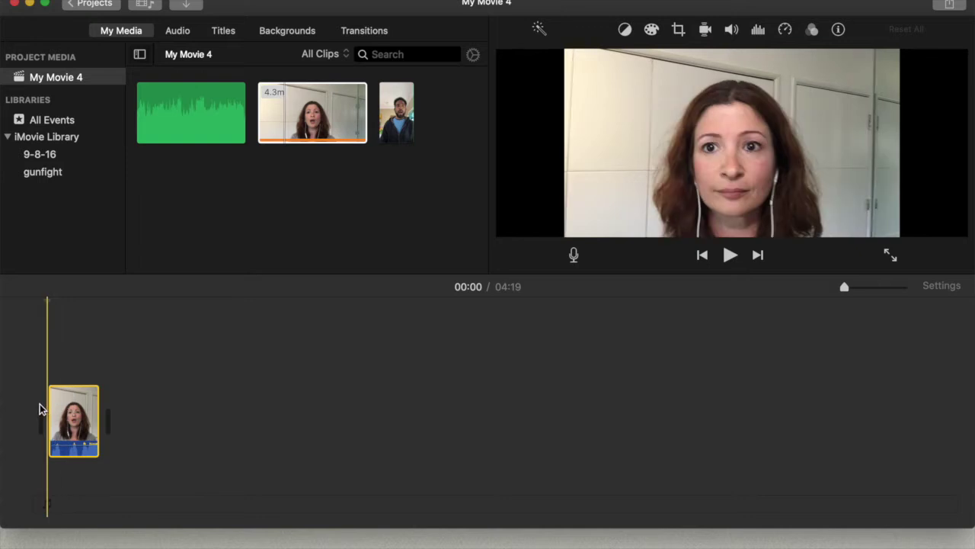
{"action": "left_click", "coordinate": [330, 94]}
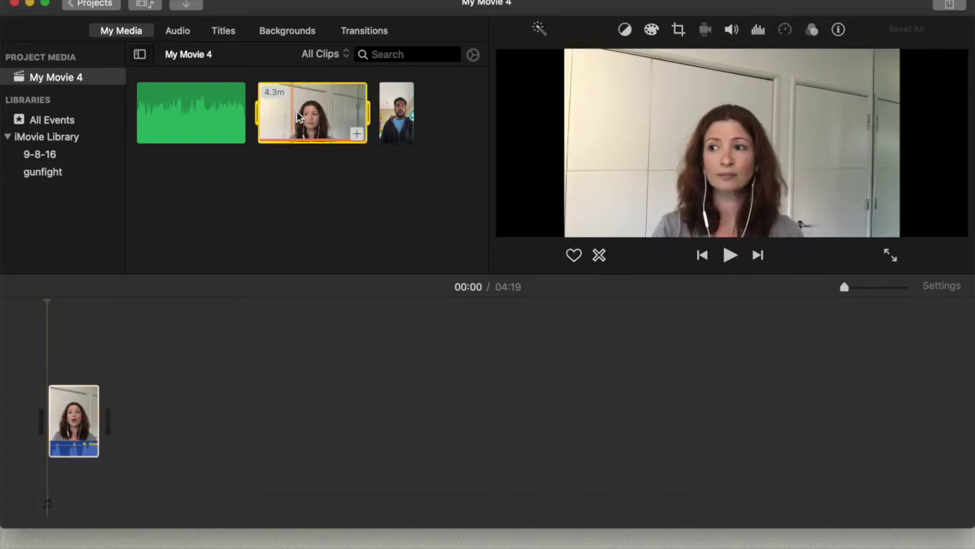
{"action": "left_click", "coordinate": [79, 410]}
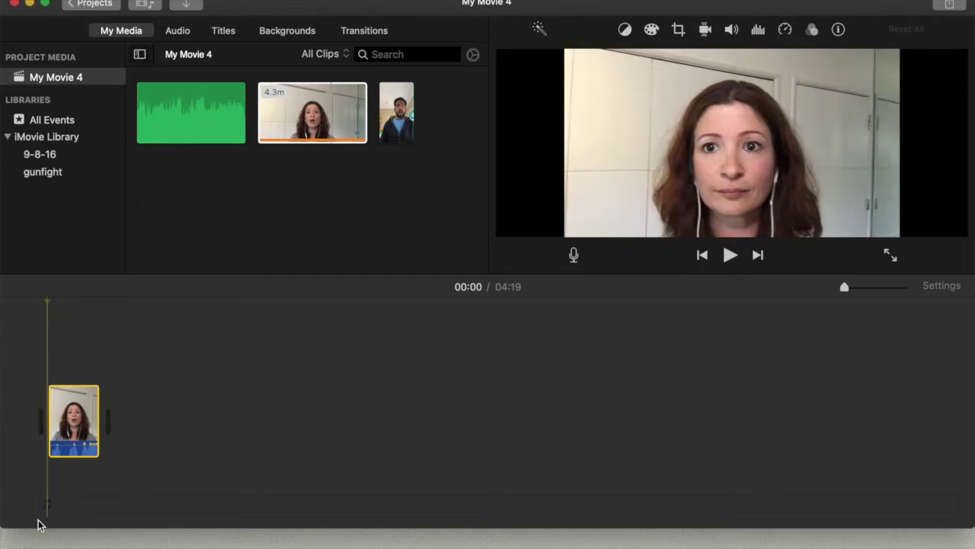
{"action": "left_click", "coordinate": [201, 115]}
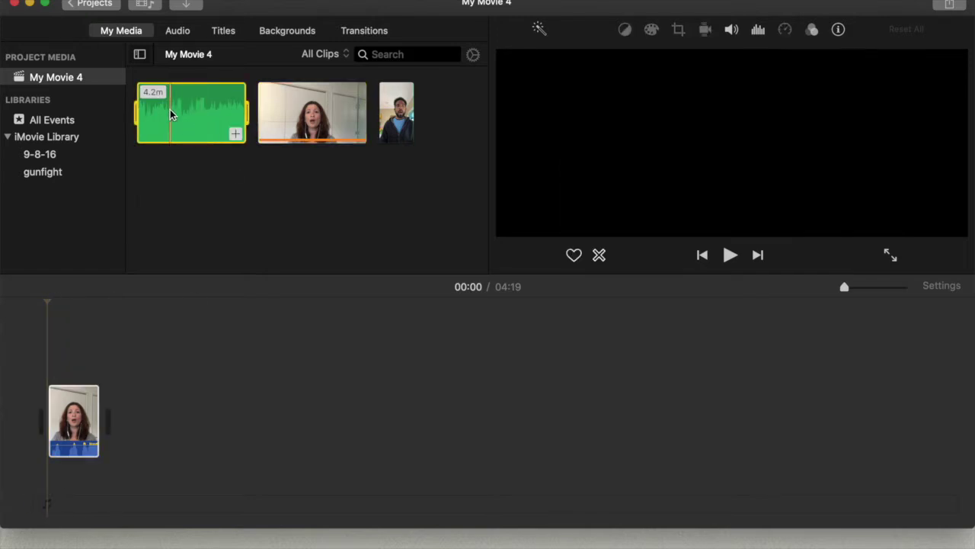
{"action": "left_click_drag", "start_coordinate": [171, 110], "coordinate": [53, 524]}
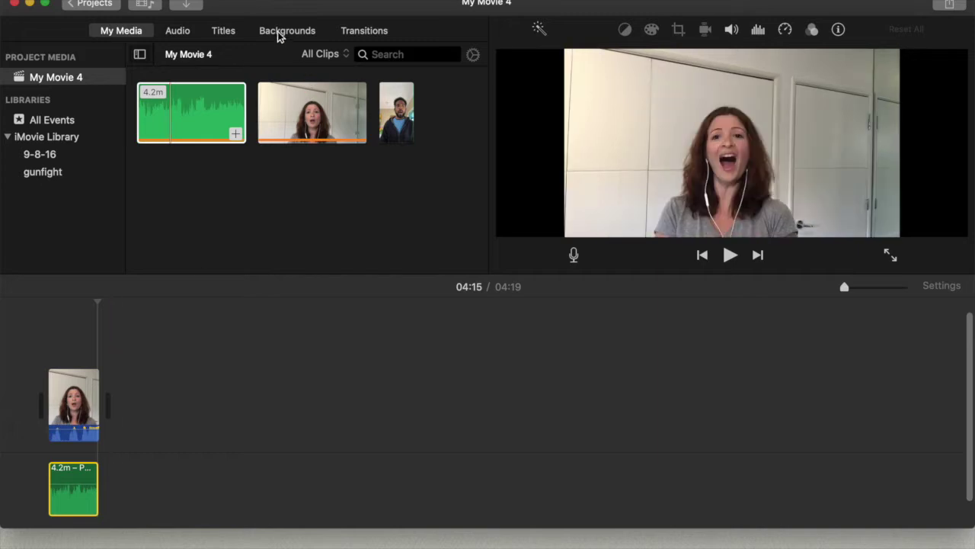
- Insert a 4-second Standard title before the singer's clip and begin editing its top line
{"action": "left_click", "coordinate": [225, 33]}
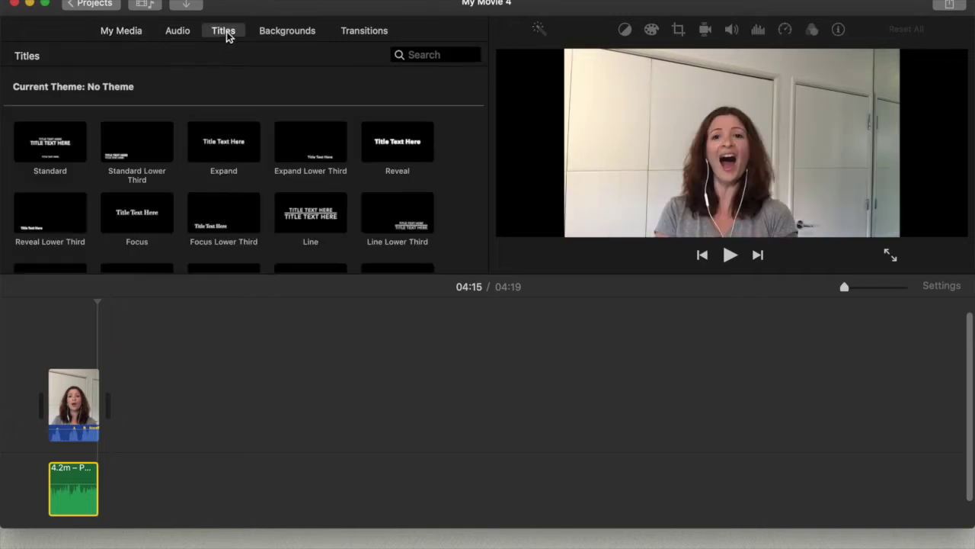
{"action": "left_click", "coordinate": [61, 144]}
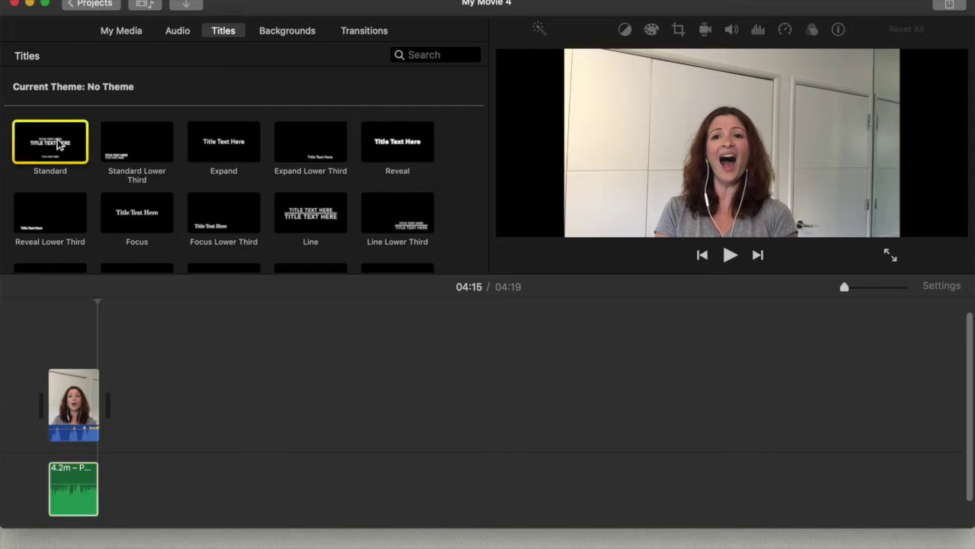
{"action": "left_click_drag", "start_coordinate": [27, 158], "coordinate": [59, 414]}
{"action": "double_click", "coordinate": [51, 380]}
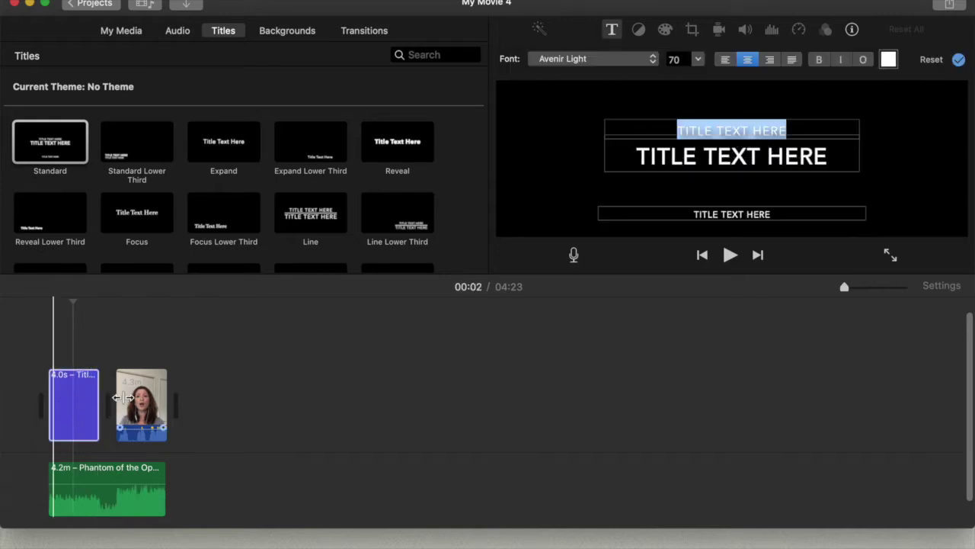
- Replace the title's top line with both singers' names
{"action": "double_click", "coordinate": [785, 131]}
{"action": "left_click", "coordinate": [788, 130]}
{"action": "key", "text": "BackSpace"}
{"action": "key", "text": "BackSpace"}
{"action": "key", "text": "BackSpace"}
{"action": "key", "text": "BackSpace"}
{"action": "key", "text": "BackSpace"}
{"action": "key", "text": "BackSpace"}
{"action": "key", "text": "BackSpace"}
{"action": "key", "text": "BackSpace"}
{"action": "key", "text": "BackSpace"}
{"action": "key", "text": "BackSpace"}
{"action": "key", "text": "BackSpace"}
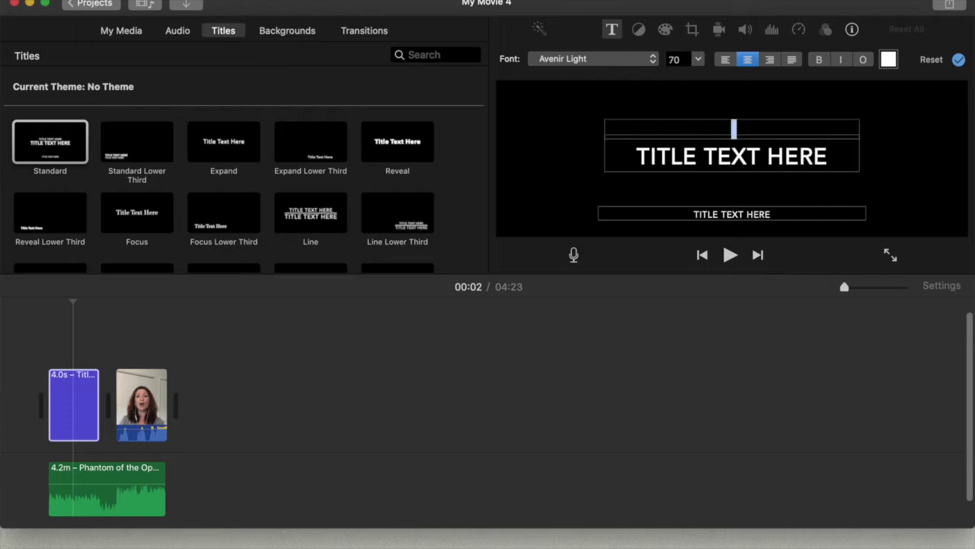
{"action": "type", "text": "BROOKE DE"}
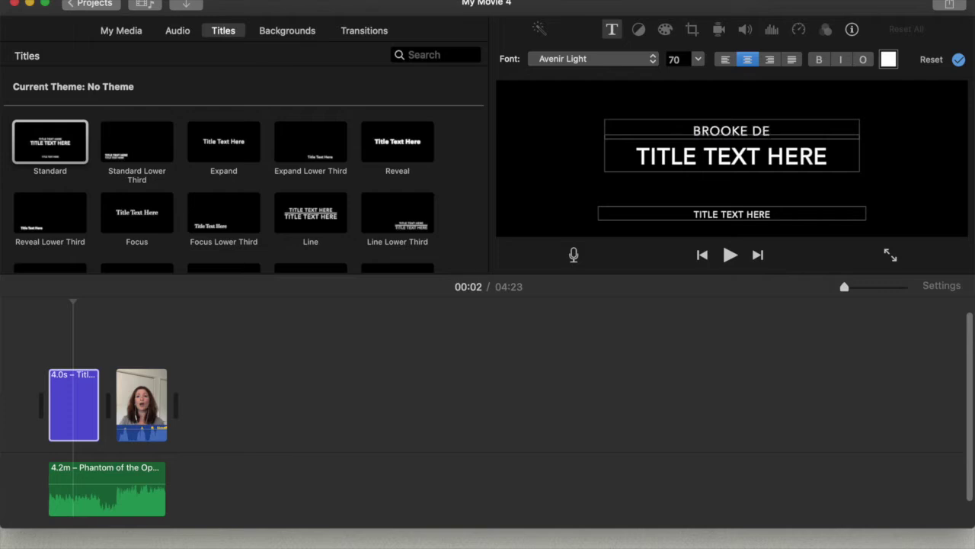
{"action": "type", "text": "ROSA & ORSON"}
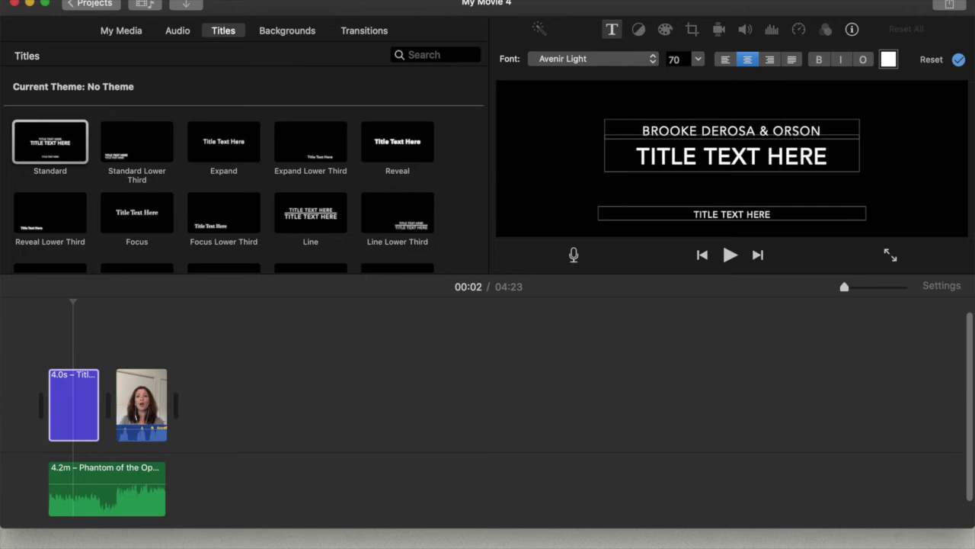
{"action": "type", "text": " VAN GAY"}
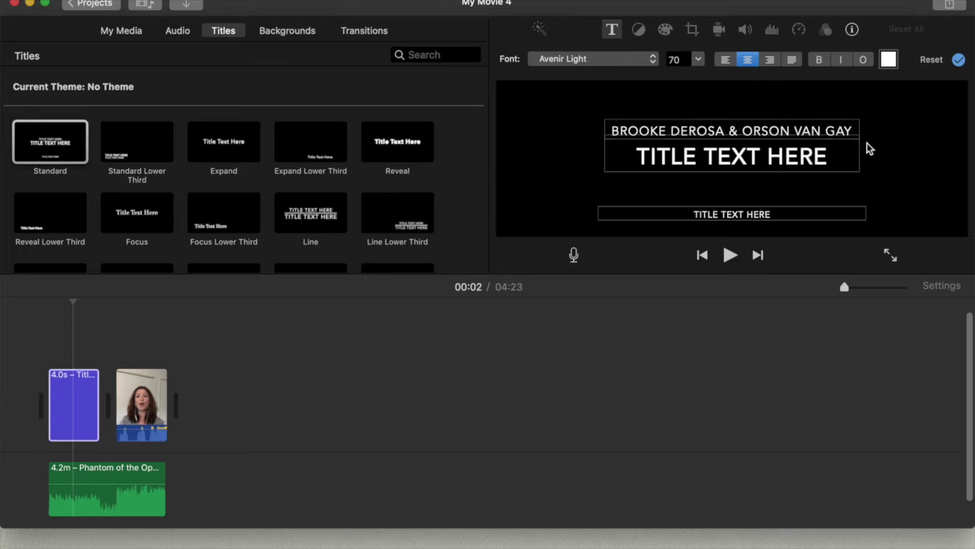
- Change the main title line to 'THE PHANTOM OF THE OPERA'
{"action": "double_click", "coordinate": [828, 156]}
{"action": "left_click_drag", "start_coordinate": [827, 156], "coordinate": [637, 152]}
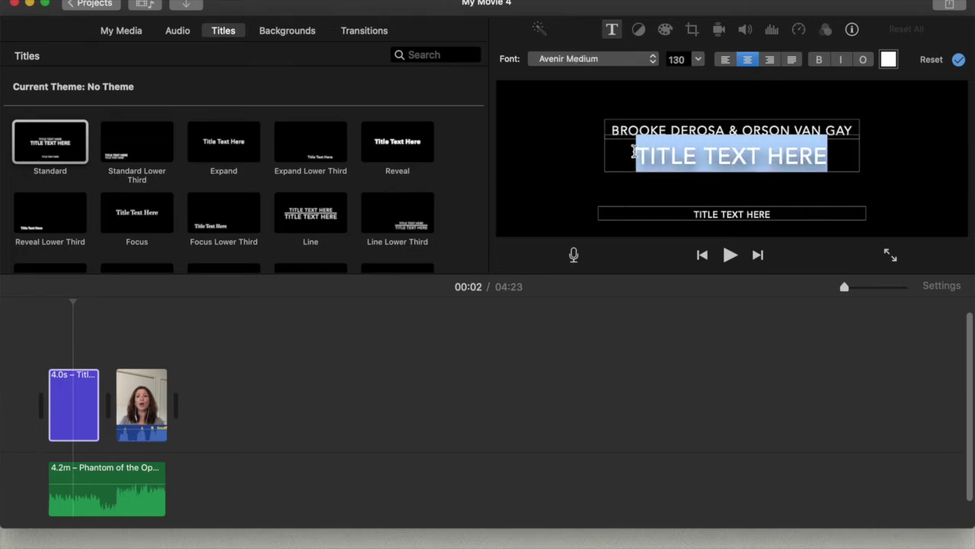
{"action": "type", "text": "THE PHANTOM O"}
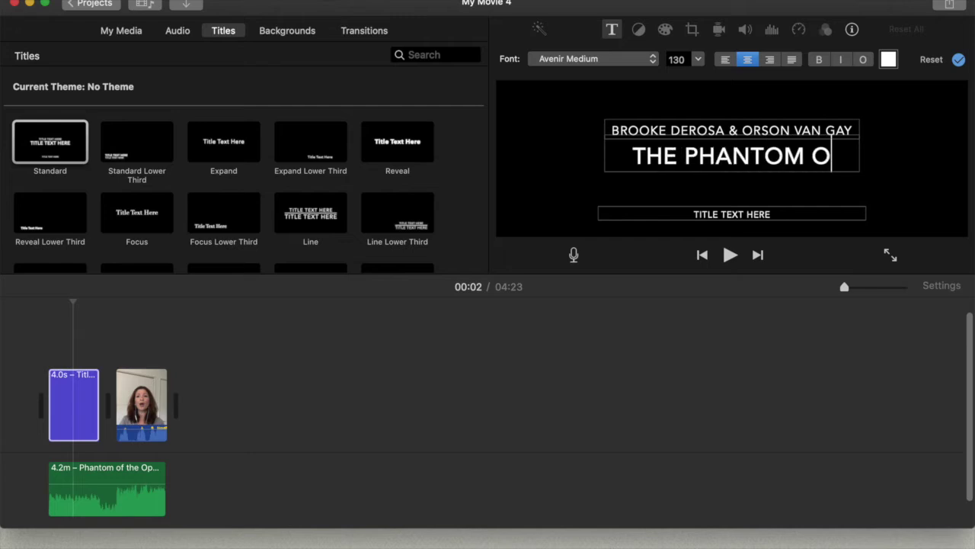
{"action": "type", "text": "F THE OPERA"}
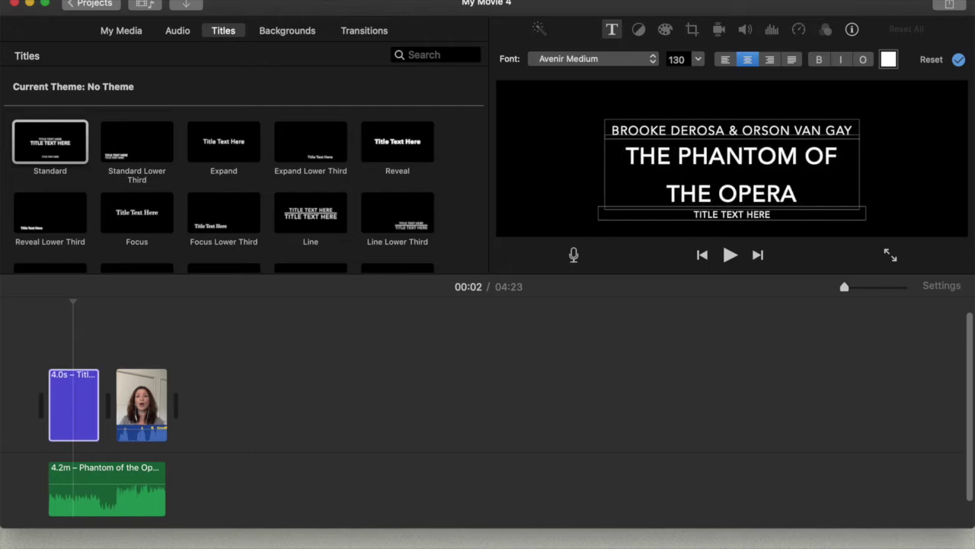
- Set the bottom line to 'A QUARANTINE DUET' and reselect the main title text
{"action": "double_click", "coordinate": [753, 215]}
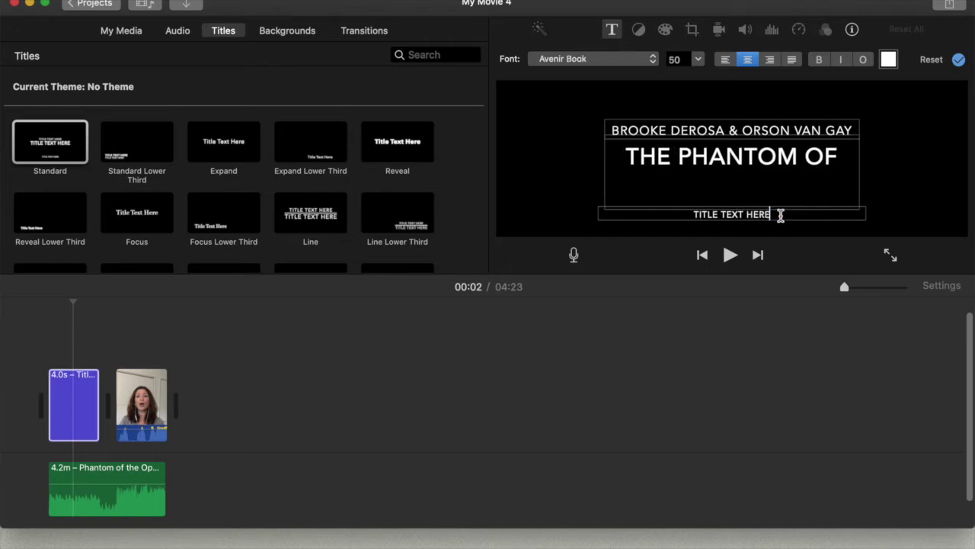
{"action": "left_click_drag", "start_coordinate": [780, 215], "coordinate": [691, 214]}
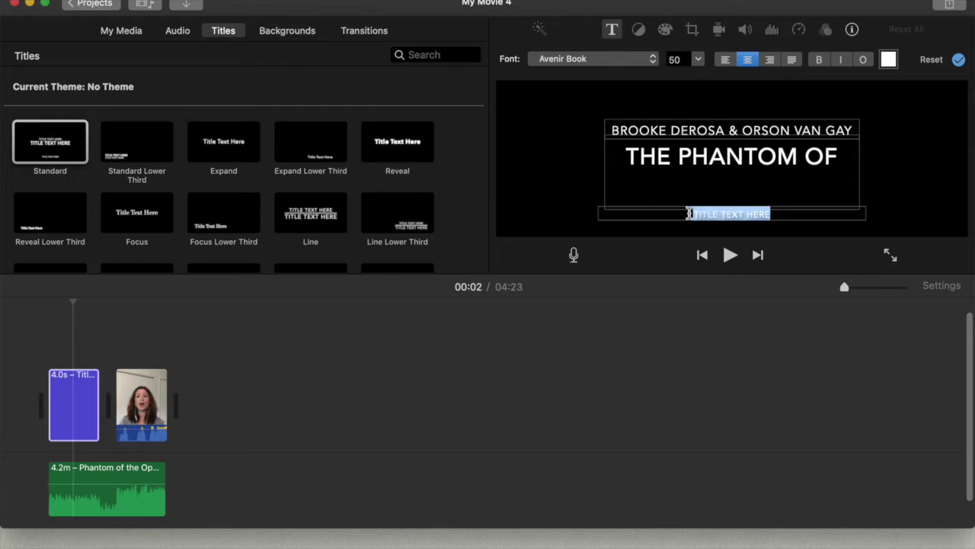
{"action": "type", "text": "A QUARANTINE DUET"}
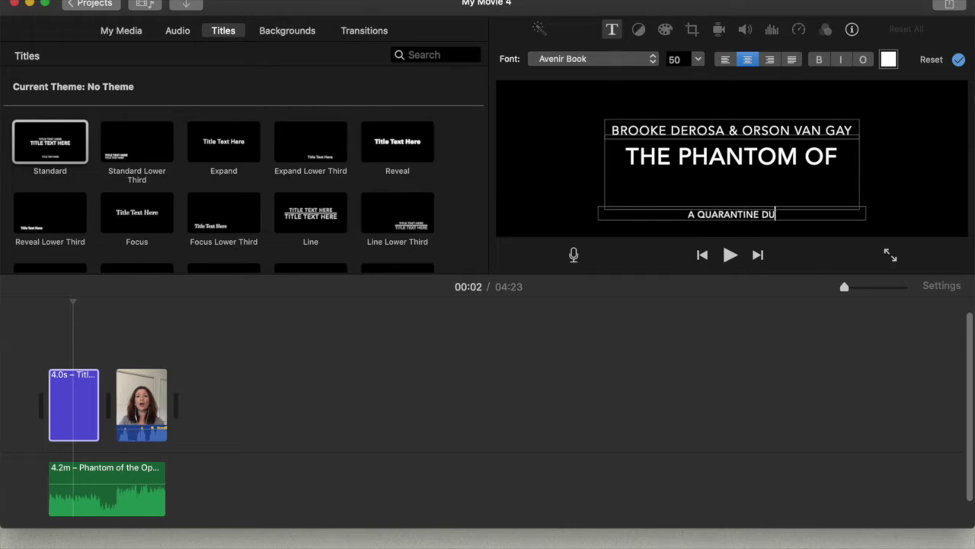
{"action": "left_click", "coordinate": [826, 178]}
{"action": "left_click_drag", "start_coordinate": [806, 190], "coordinate": [609, 155]}
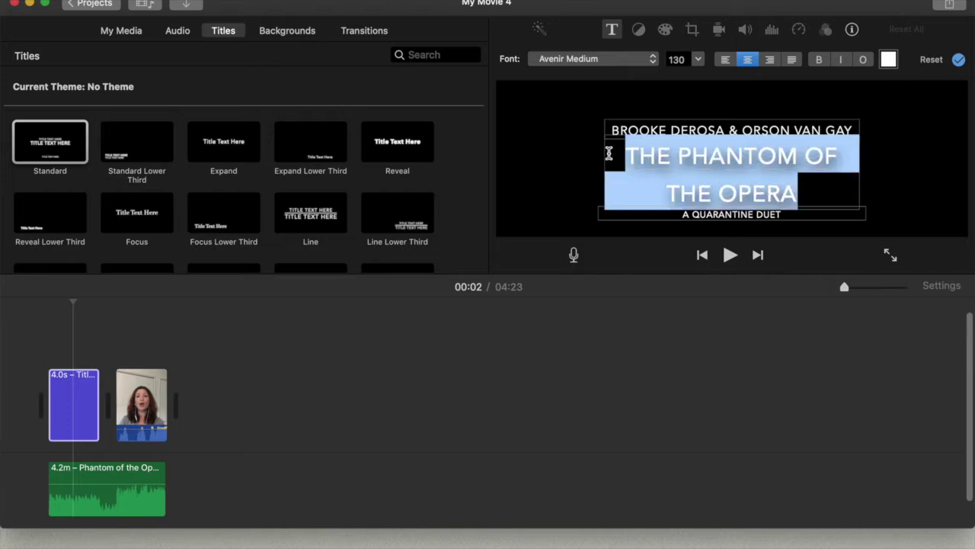
- Set the main title's font size to 90 so it fits on one line
{"action": "left_click", "coordinate": [698, 61]}
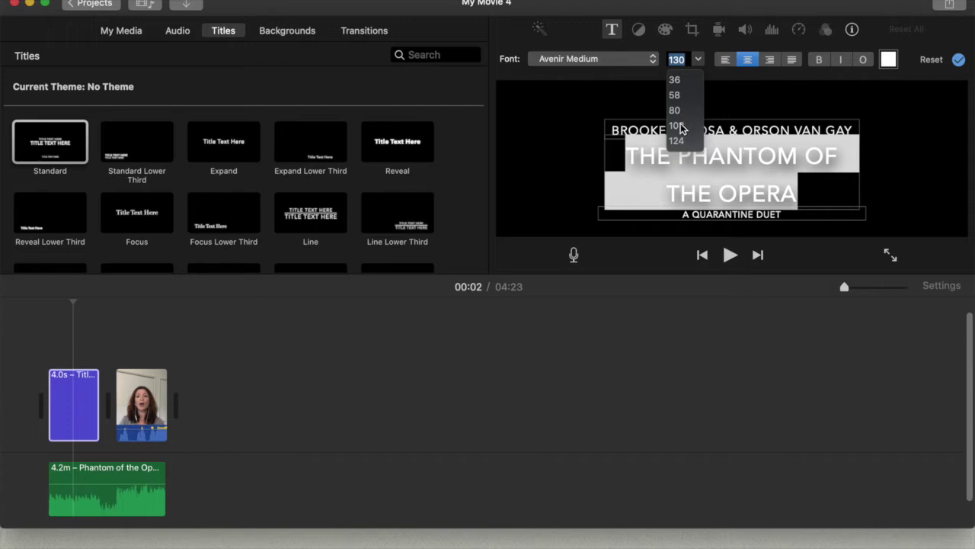
{"action": "left_click", "coordinate": [676, 126]}
{"action": "left_click", "coordinate": [699, 60]}
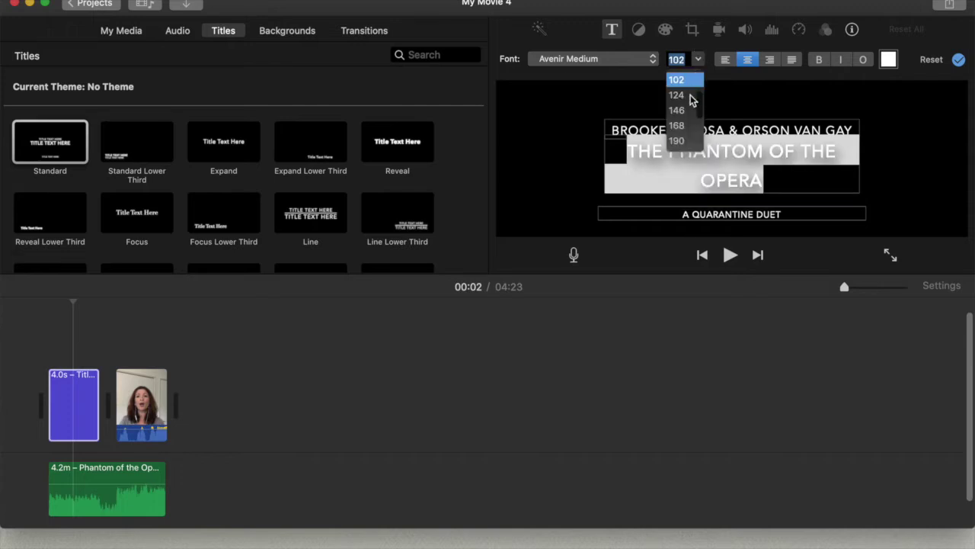
{"action": "scroll", "coordinate": [700, 98], "scroll_direction": "up", "scroll_amount": 2}
{"action": "left_click", "coordinate": [685, 94]}
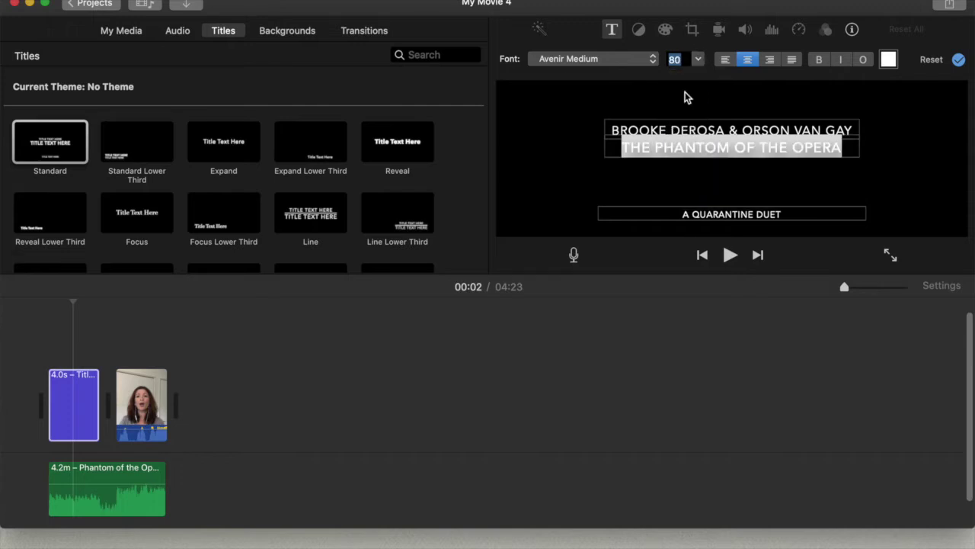
{"action": "key", "text": "BackSpace"}
{"action": "key", "text": "Return"}
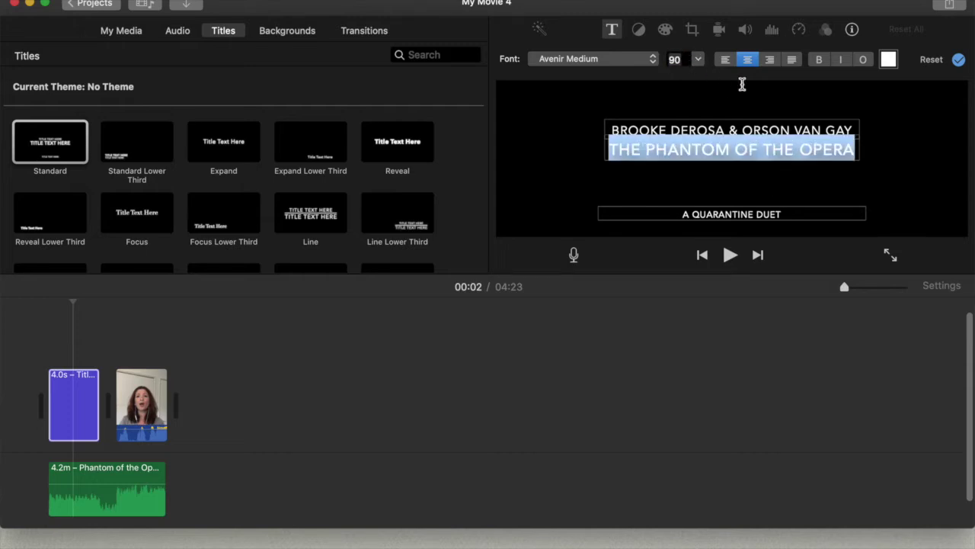
{"action": "left_click", "coordinate": [886, 161]}
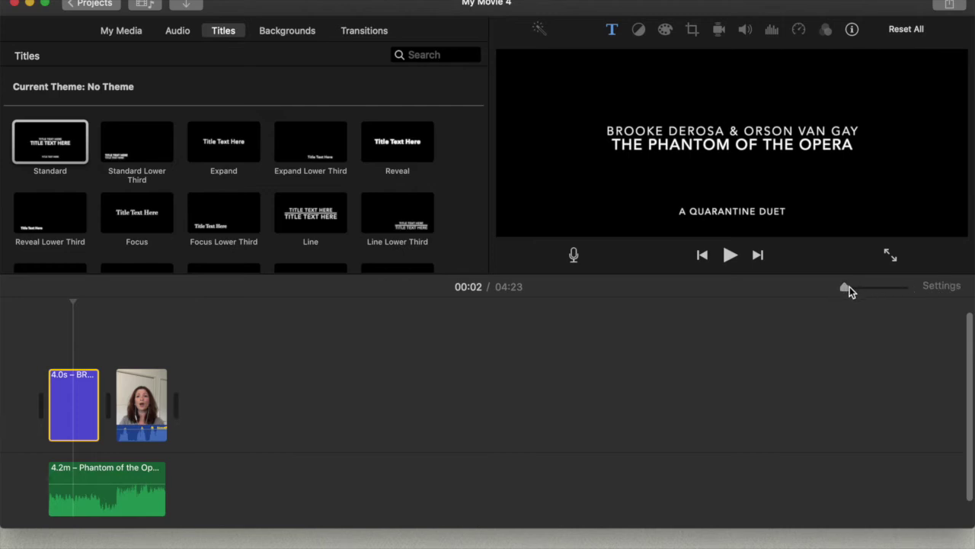
- Zoom the timeline in and nudge the Phantom backing track to start slightly later
{"action": "left_click_drag", "start_coordinate": [852, 288], "coordinate": [856, 287]}
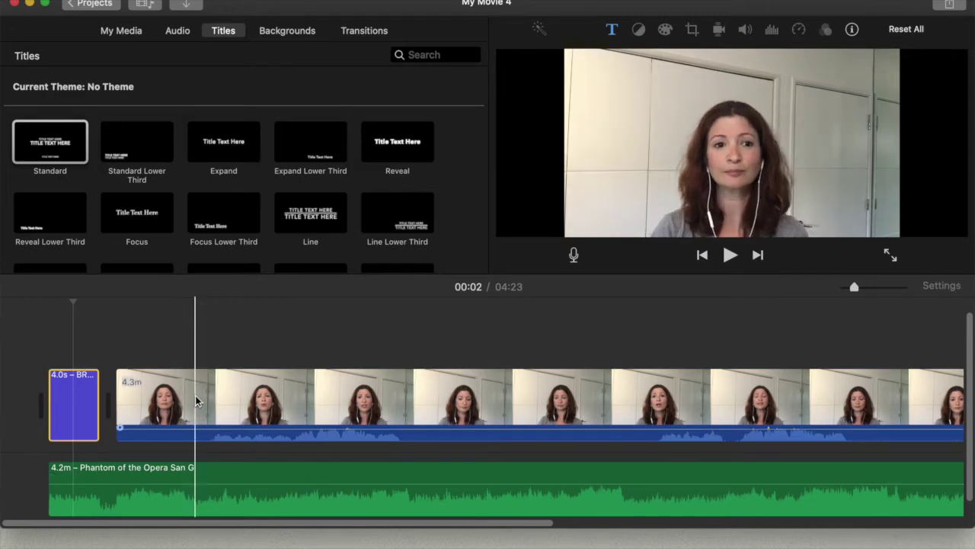
{"action": "mouse_move", "coordinate": [115, 470]}
{"action": "left_mouse_down"}
{"action": "mouse_move", "coordinate": [117, 506]}
{"action": "mouse_move", "coordinate": [122, 479]}
{"action": "left_mouse_up"}
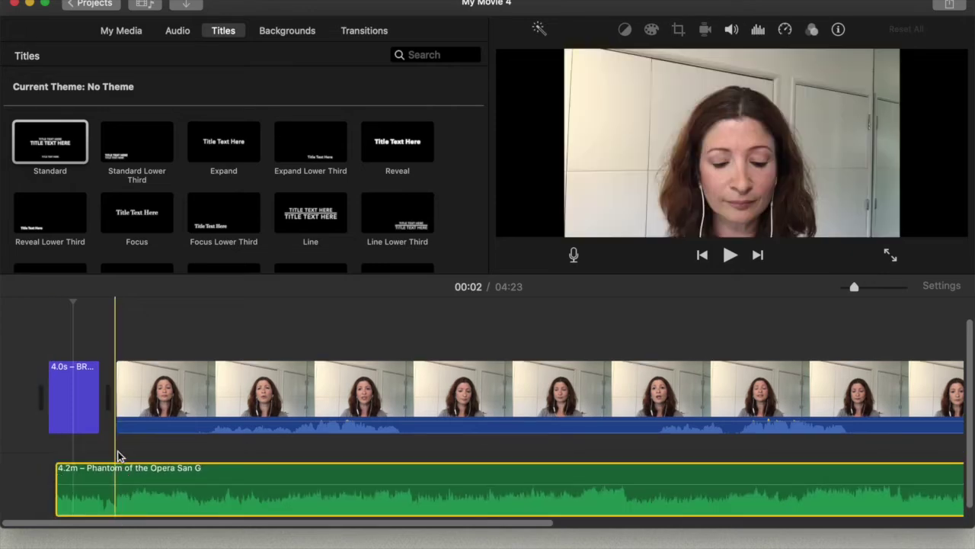
{"action": "left_click", "coordinate": [117, 375]}
- Trim the woman's clip start and keyframe its volume to 0% across a middle stretch
{"action": "mouse_move", "coordinate": [115, 379]}
{"action": "left_mouse_down"}
{"action": "mouse_move", "coordinate": [177, 381]}
{"action": "mouse_move", "coordinate": [100, 383]}
{"action": "left_mouse_up"}
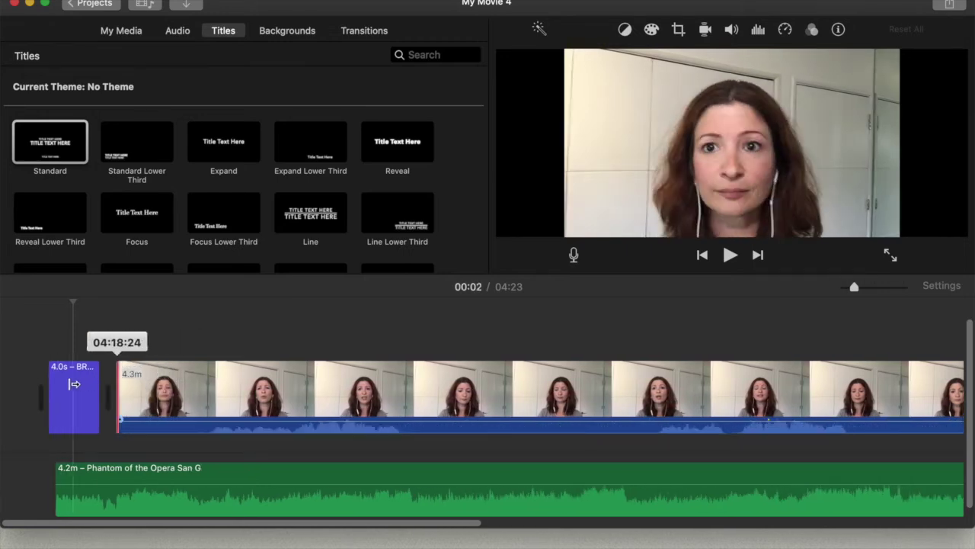
{"action": "left_click_drag", "start_coordinate": [75, 384], "coordinate": [71, 386]}
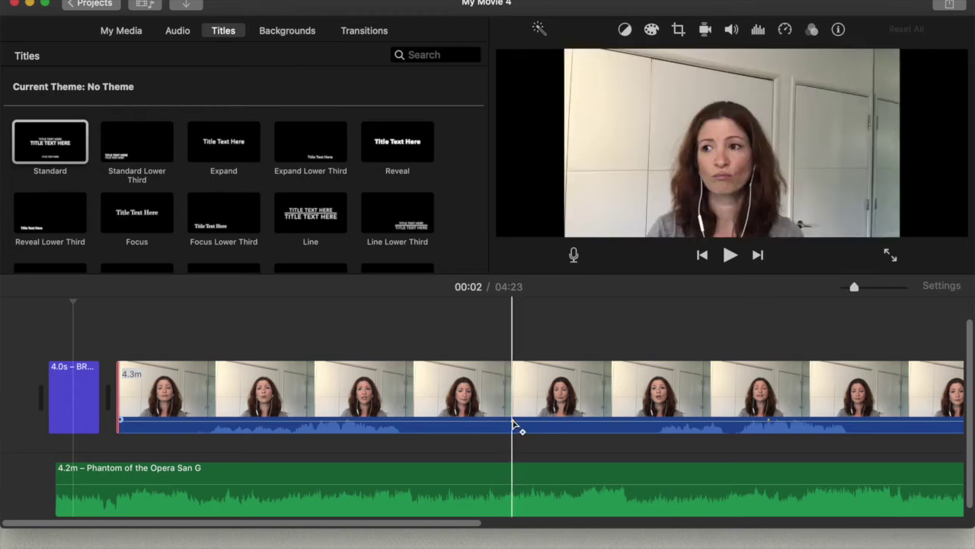
{"action": "left_click", "coordinate": [512, 421], "text": "alt"}
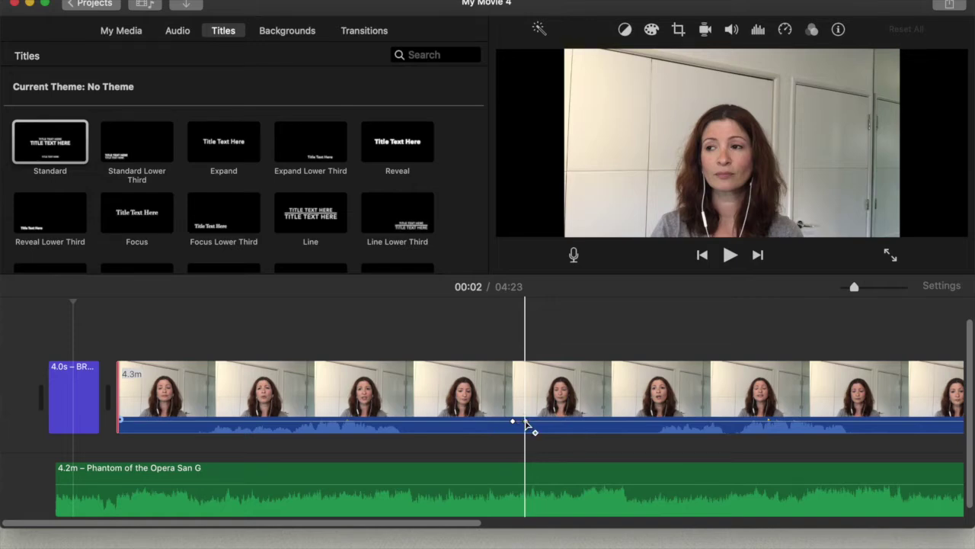
{"action": "left_click_drag", "start_coordinate": [526, 423], "coordinate": [525, 433]}
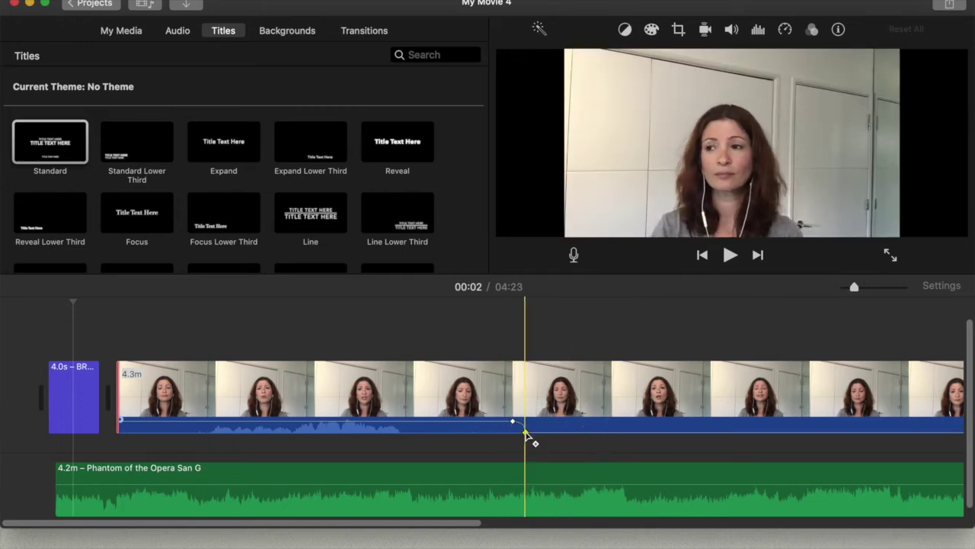
{"action": "left_click_drag", "start_coordinate": [526, 435], "coordinate": [526, 421]}
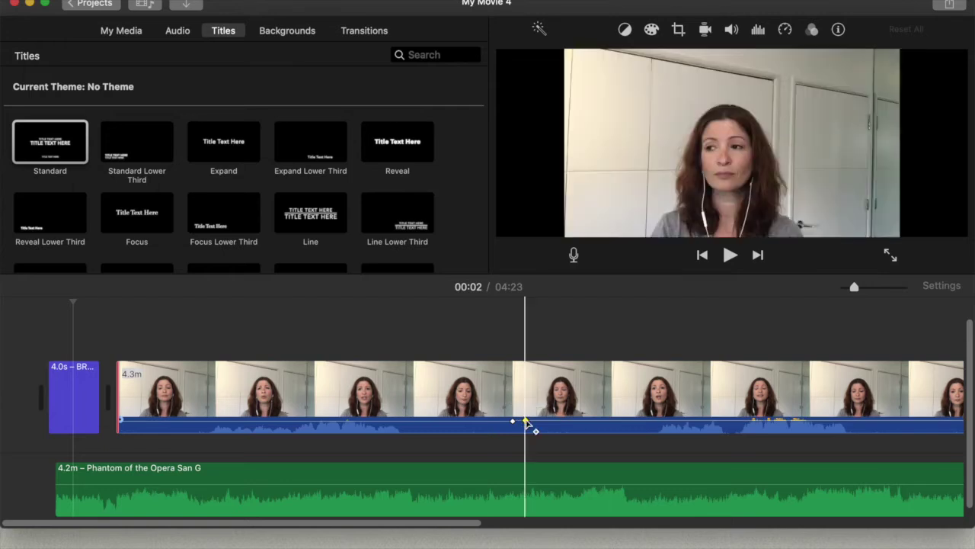
{"action": "left_click", "coordinate": [623, 420], "text": "super"}
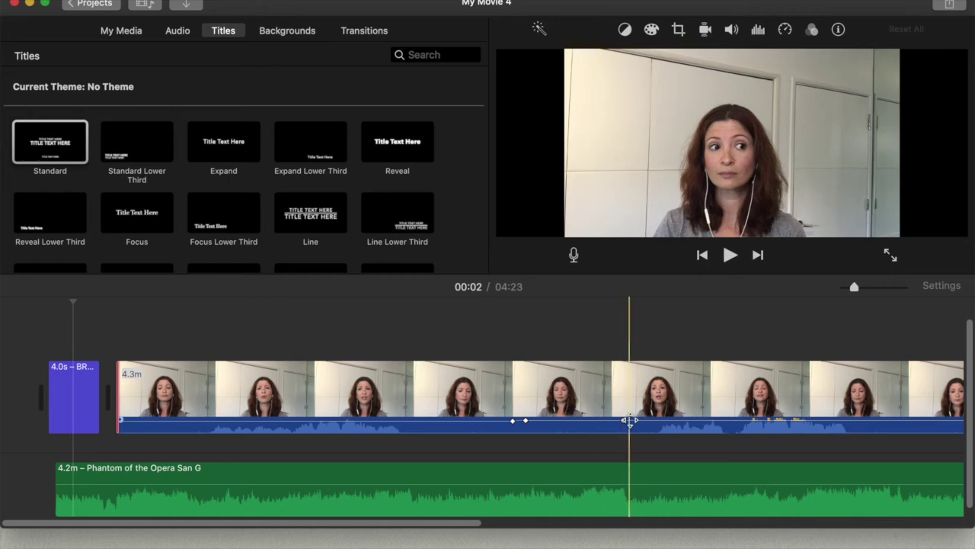
{"action": "left_click_drag", "start_coordinate": [603, 421], "coordinate": [605, 431]}
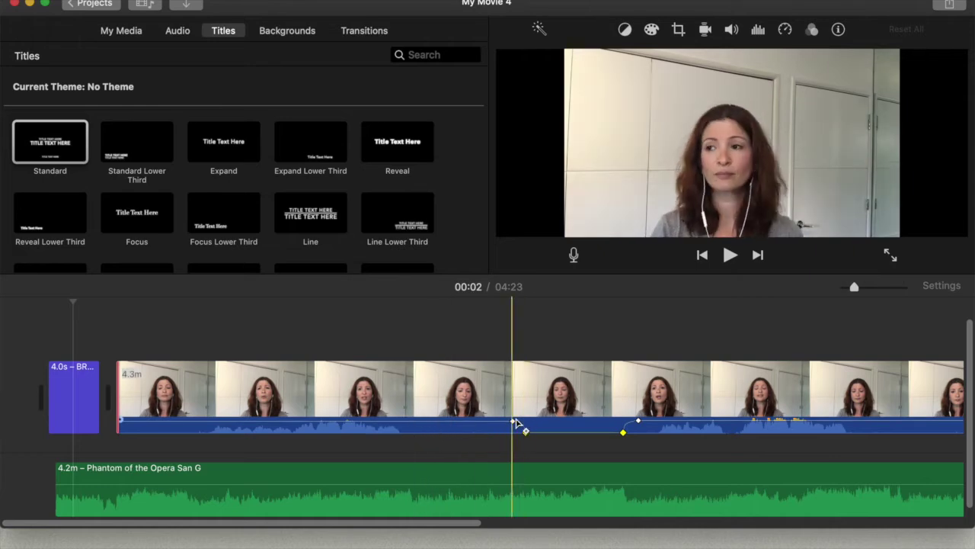
{"action": "left_click_drag", "start_coordinate": [512, 424], "coordinate": [512, 422]}
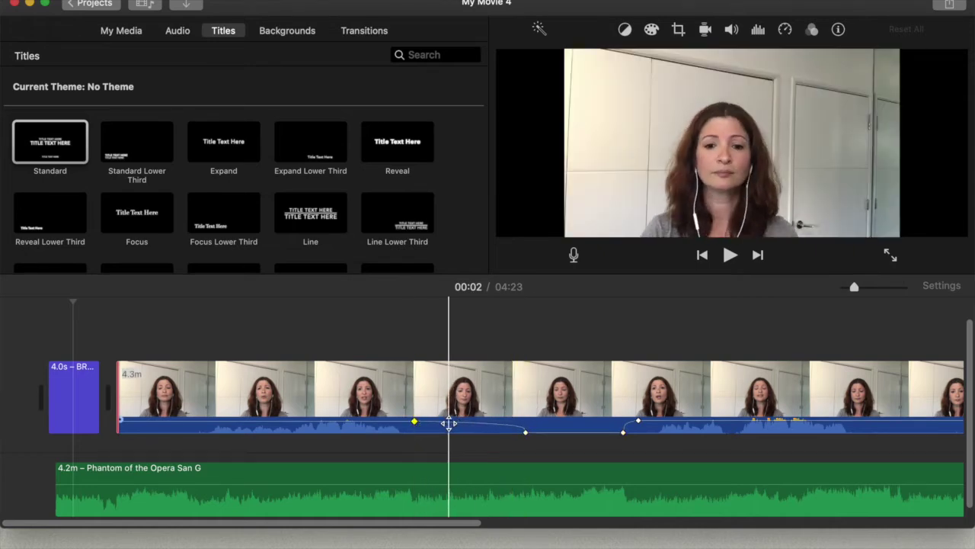
{"action": "left_click_drag", "start_coordinate": [450, 425], "coordinate": [451, 433]}
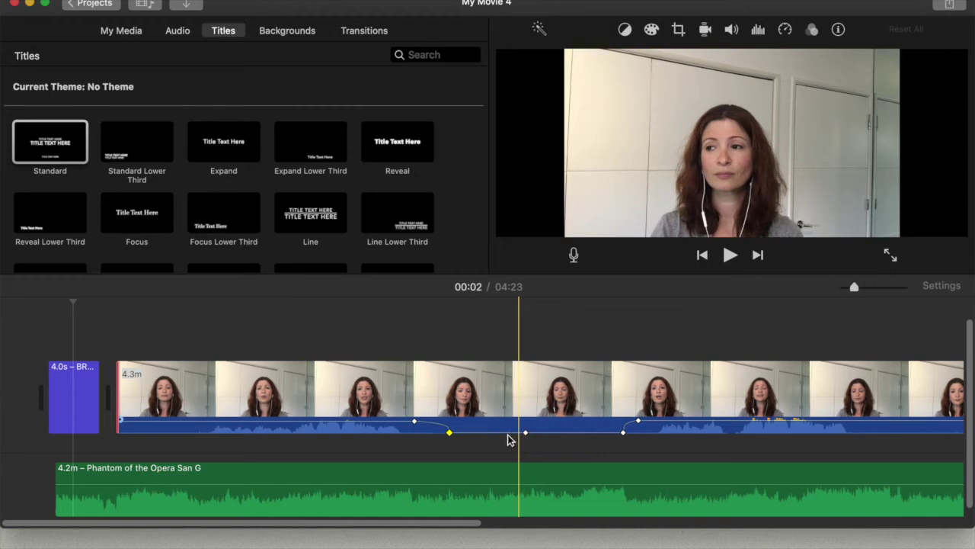
- Lower the backing track volume to about 56% and trim the woman's clip start slightly more
{"action": "left_click", "coordinate": [457, 483]}
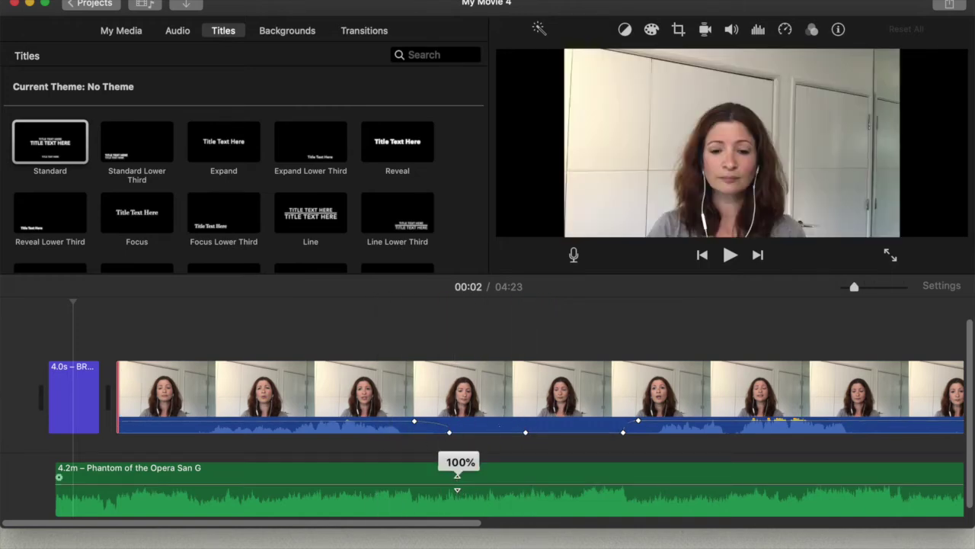
{"action": "left_click_drag", "start_coordinate": [457, 482], "coordinate": [458, 487]}
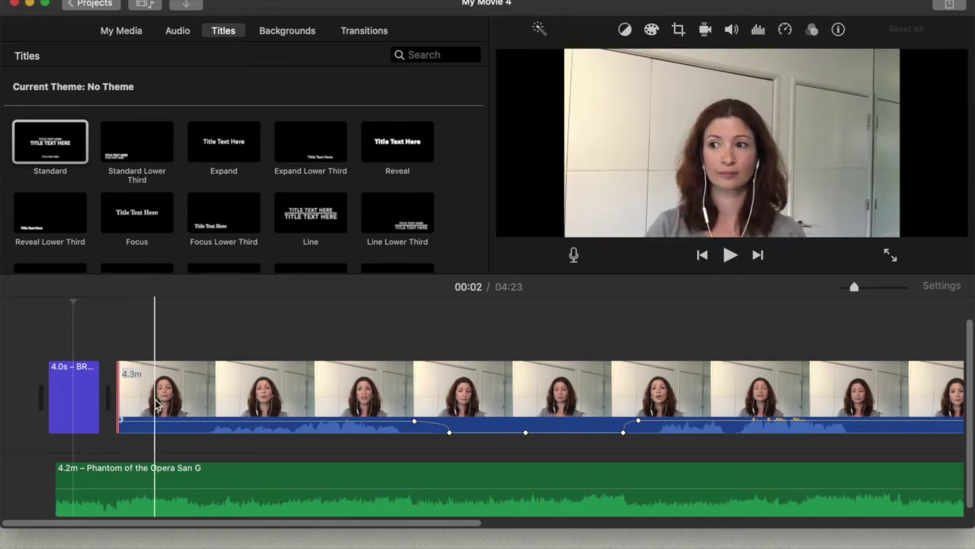
{"action": "left_click_drag", "start_coordinate": [122, 412], "coordinate": [126, 411]}
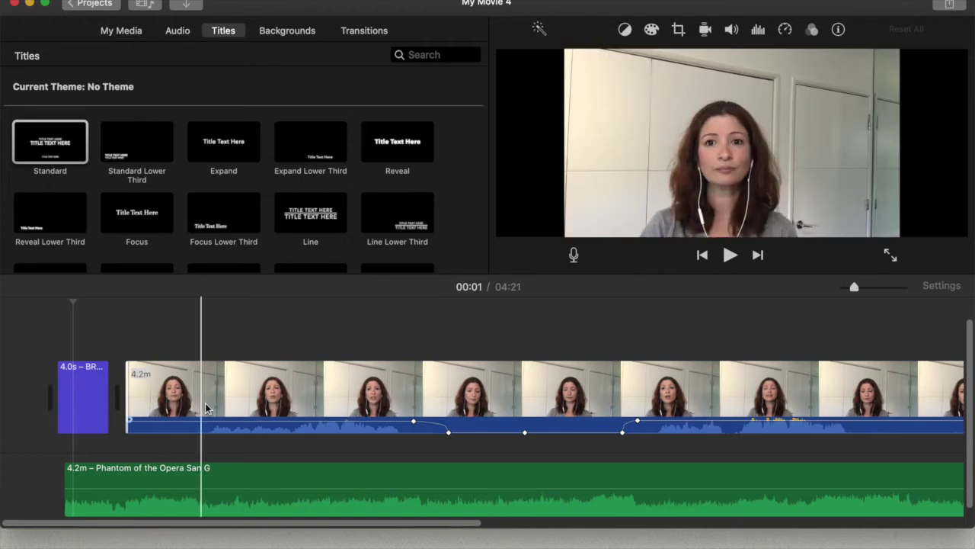
- Layer the man's singing clip above the woman's clip on the timeline
{"action": "left_click", "coordinate": [122, 30]}
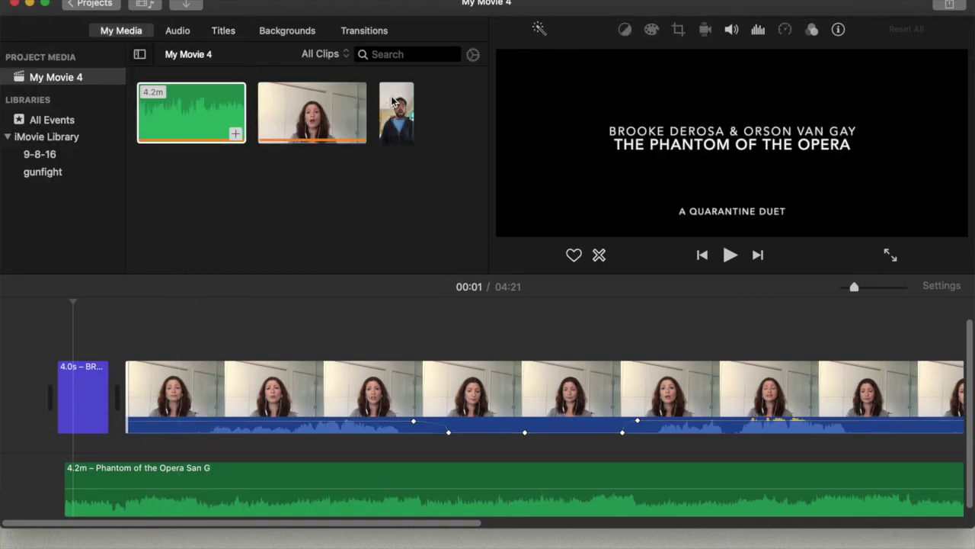
{"action": "left_click", "coordinate": [387, 138]}
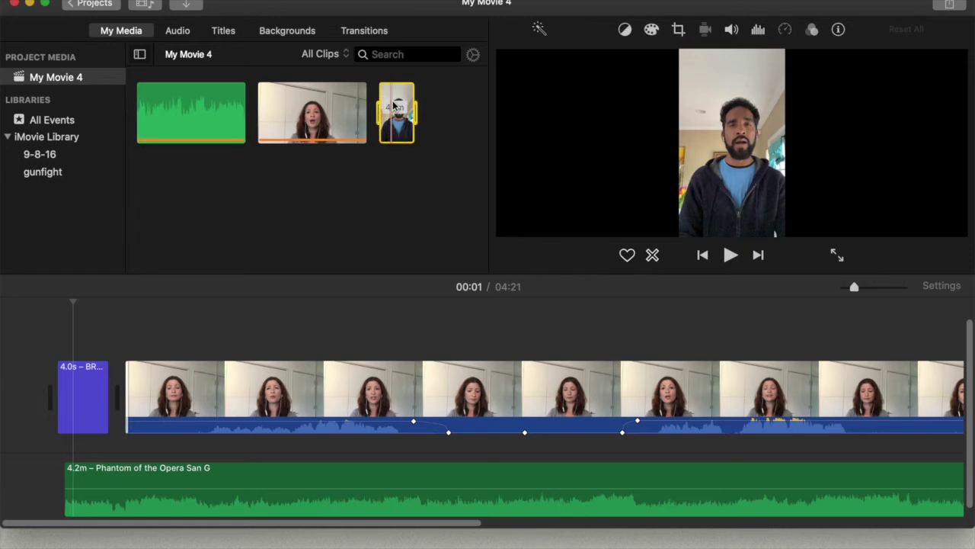
{"action": "left_click_drag", "start_coordinate": [387, 270], "coordinate": [144, 331]}
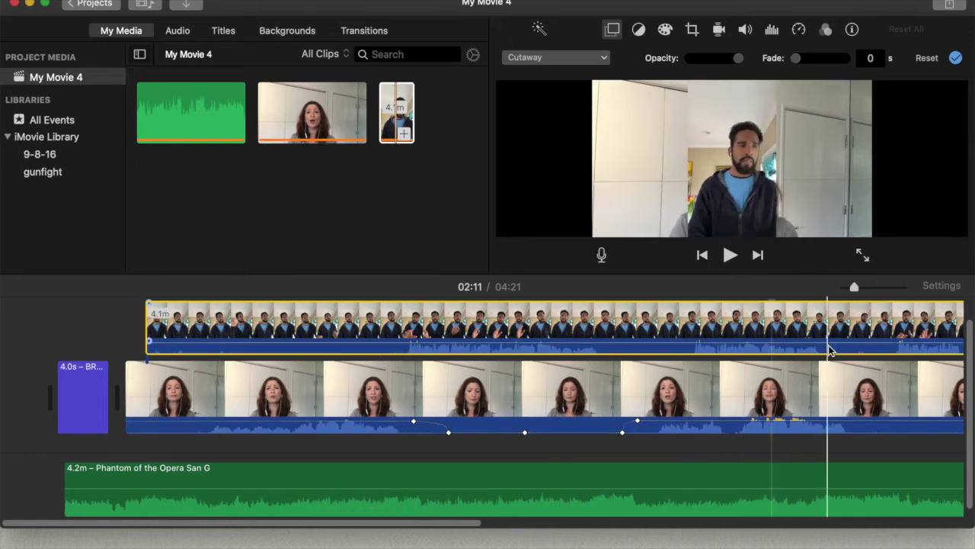
- Trim the end of the woman's clip so the movie runs 04:17 instead of 04:21
{"action": "scroll", "coordinate": [610, 359], "scroll_direction": "right", "scroll_amount": 5}
{"action": "scroll", "coordinate": [609, 359], "scroll_direction": "right", "scroll_amount": 3}
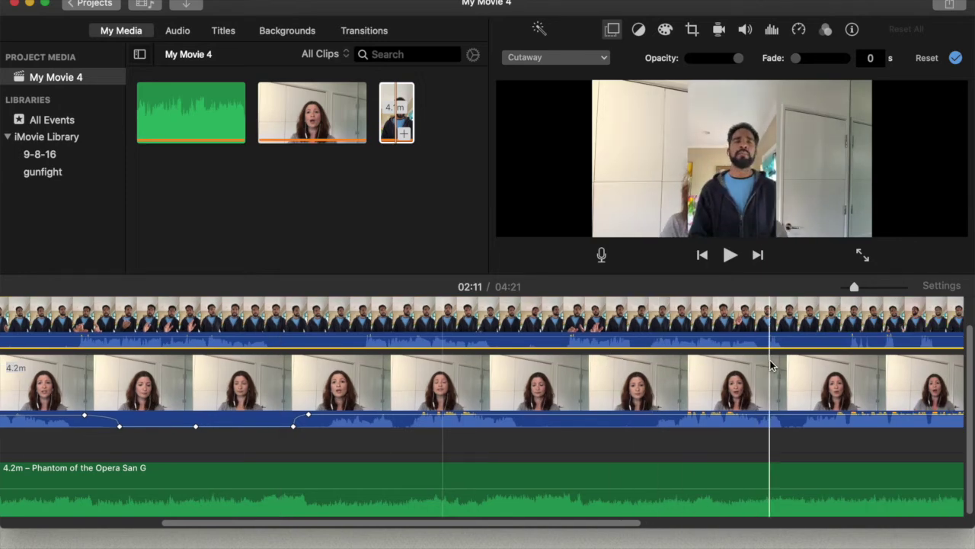
{"action": "scroll", "coordinate": [770, 366], "scroll_direction": "right", "scroll_amount": 2}
{"action": "scroll", "coordinate": [856, 383], "scroll_direction": "right", "scroll_amount": 3}
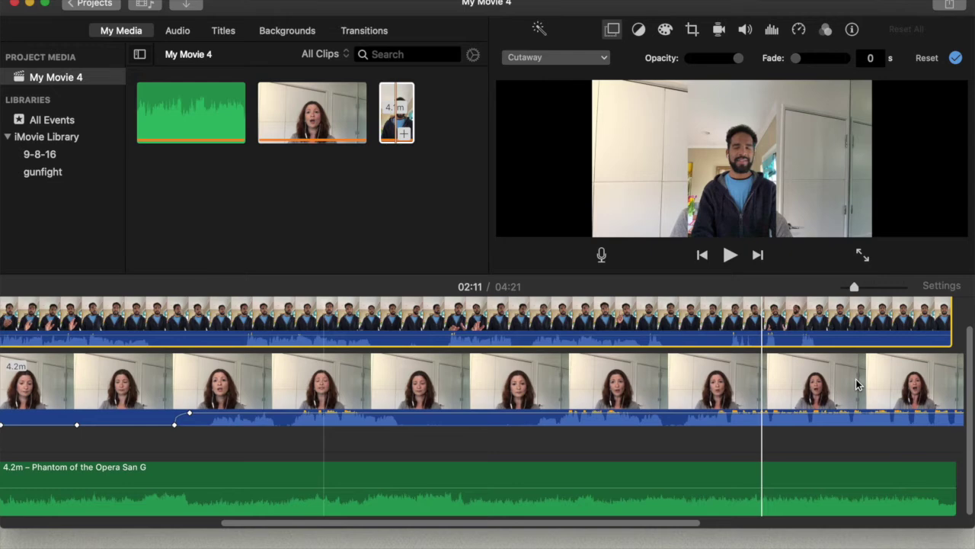
{"action": "scroll", "coordinate": [857, 383], "scroll_direction": "right", "scroll_amount": 3}
{"action": "left_click_drag", "start_coordinate": [907, 379], "coordinate": [888, 378]}
{"action": "scroll", "coordinate": [409, 450], "scroll_direction": "left", "scroll_amount": 10}
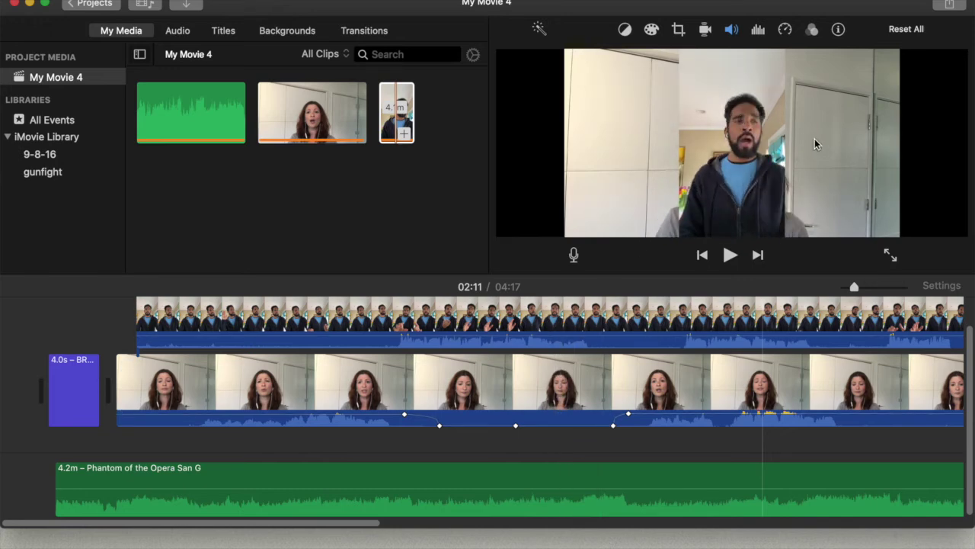
- Set the man's overlay clip to Split Screen, placing him left of the woman
{"action": "left_click", "coordinate": [550, 323]}
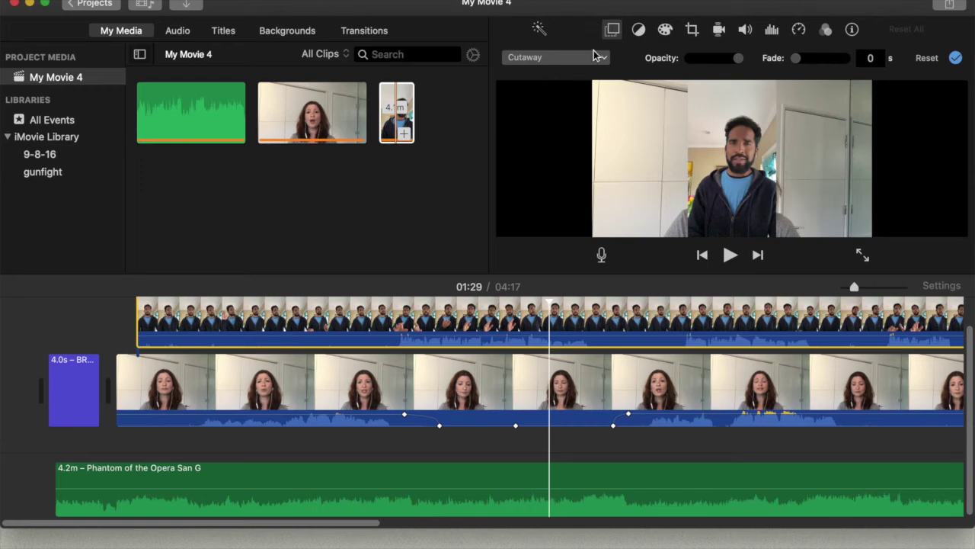
{"action": "left_click", "coordinate": [612, 35]}
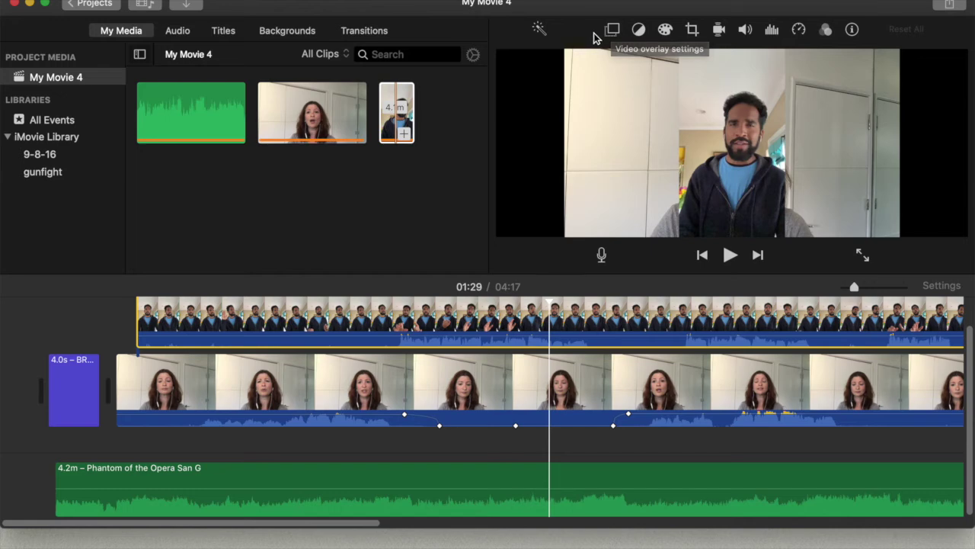
{"action": "left_click", "coordinate": [613, 35]}
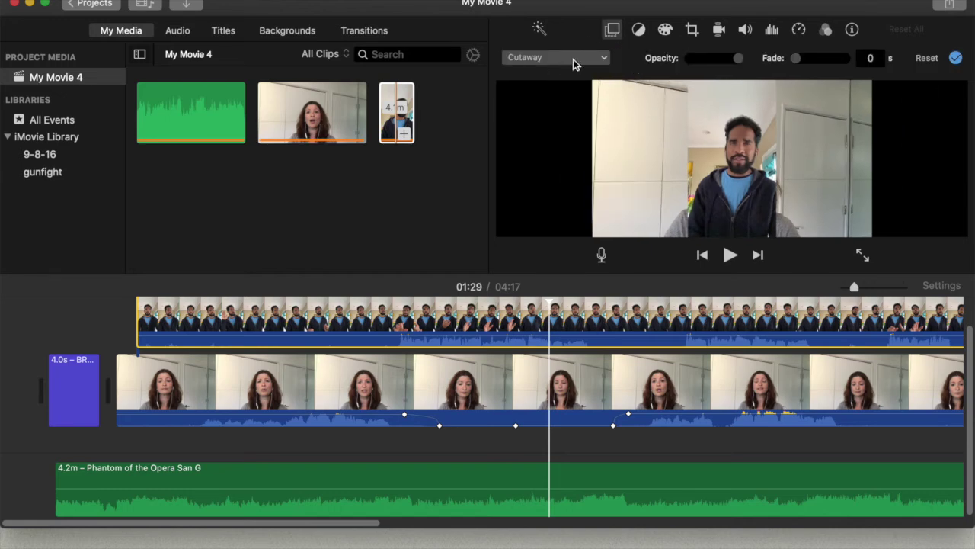
{"action": "left_click", "coordinate": [575, 61]}
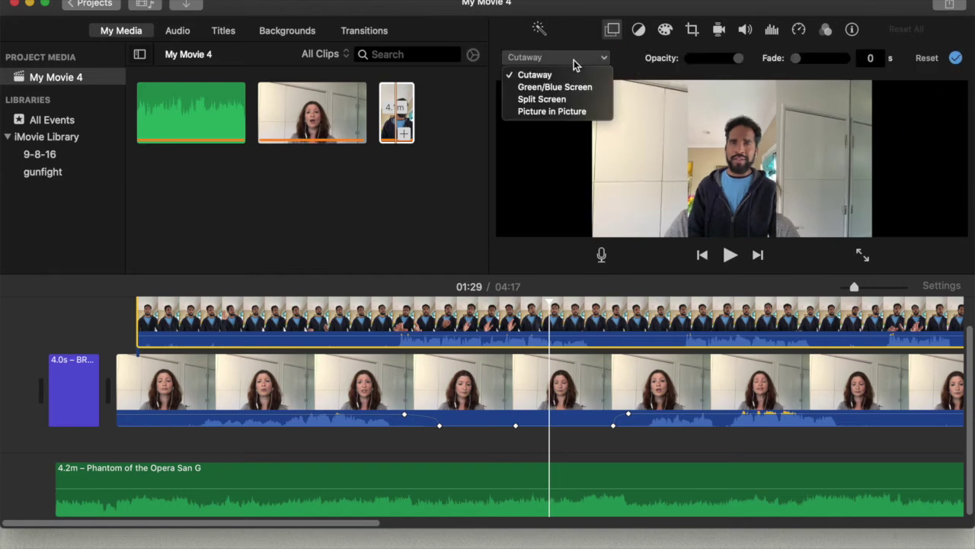
{"action": "left_click", "coordinate": [570, 99]}
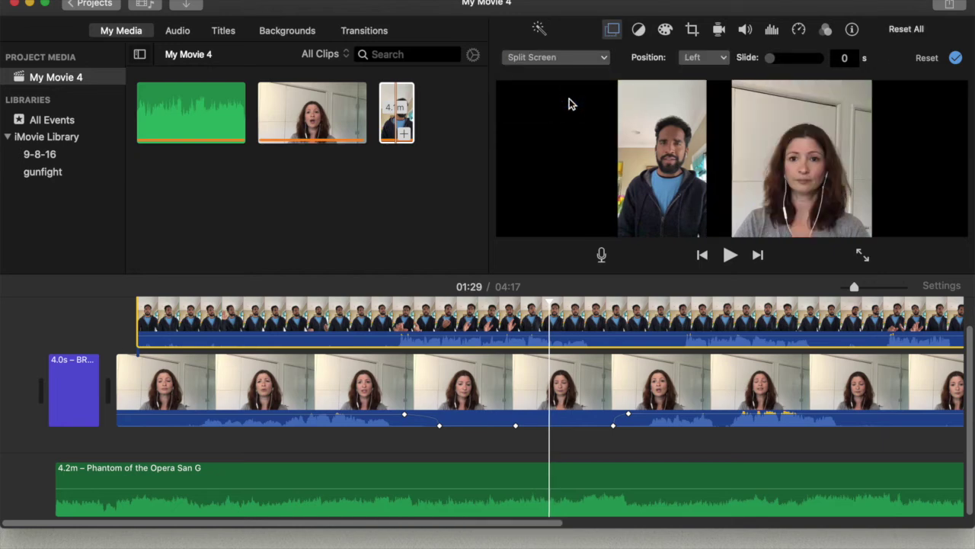
{"action": "left_click", "coordinate": [74, 384]}
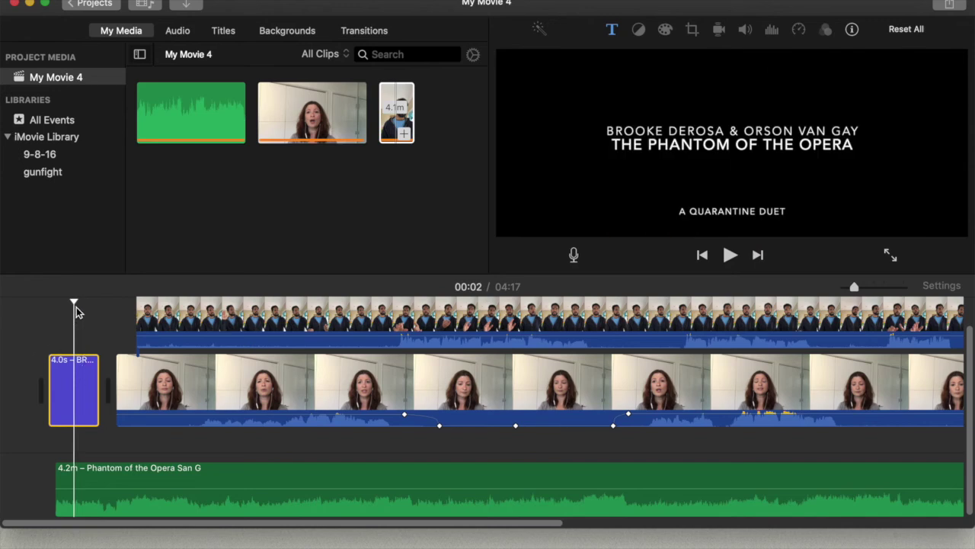
{"action": "left_click", "coordinate": [48, 306]}
{"action": "key", "text": "XF86AudioMute"}
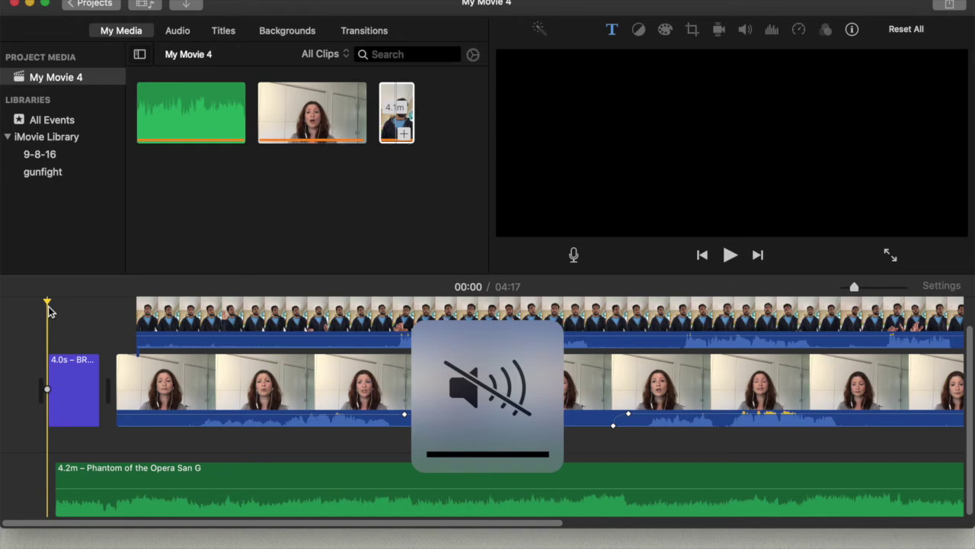
{"action": "key", "text": "space"}
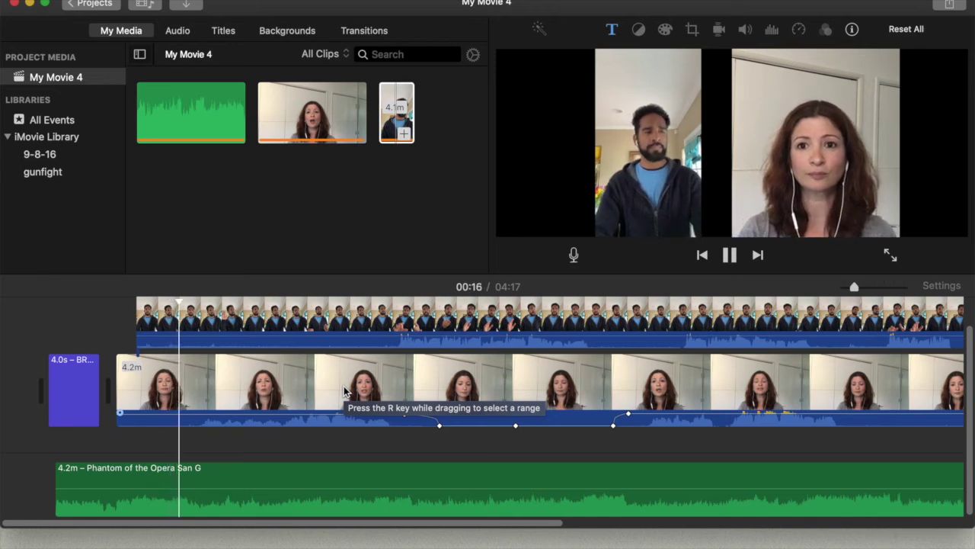
{"action": "key", "text": "space"}
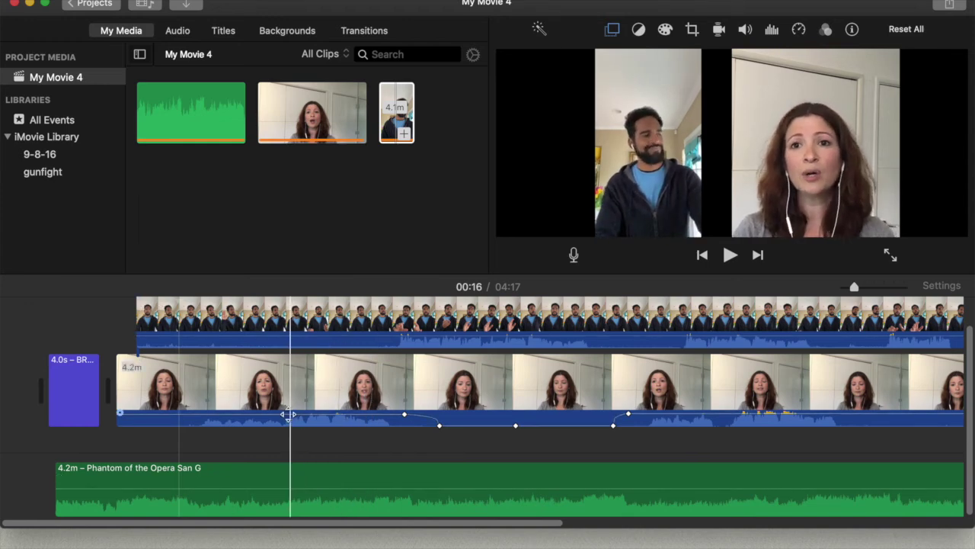
{"action": "left_click_drag", "start_coordinate": [115, 385], "coordinate": [114, 385]}
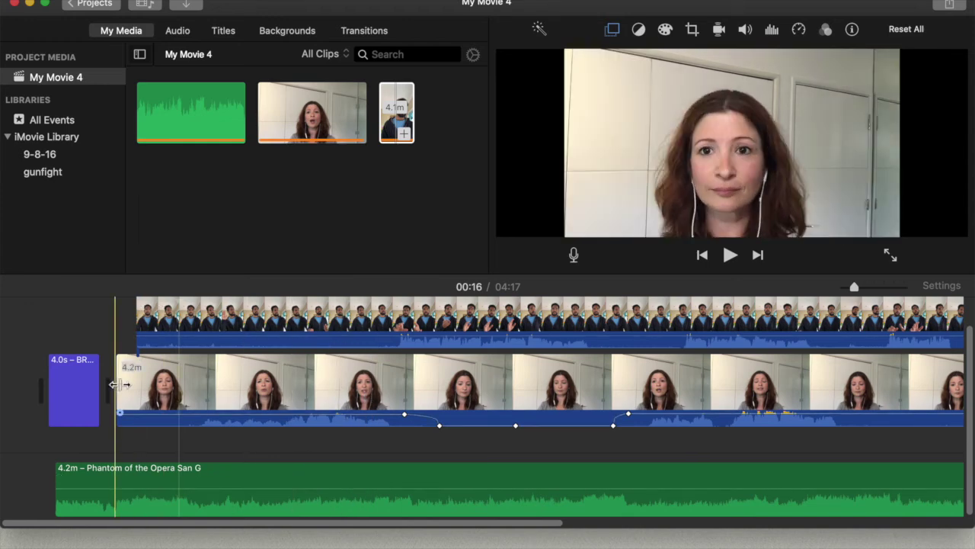
{"action": "left_click_drag", "start_coordinate": [855, 287], "coordinate": [882, 285]}
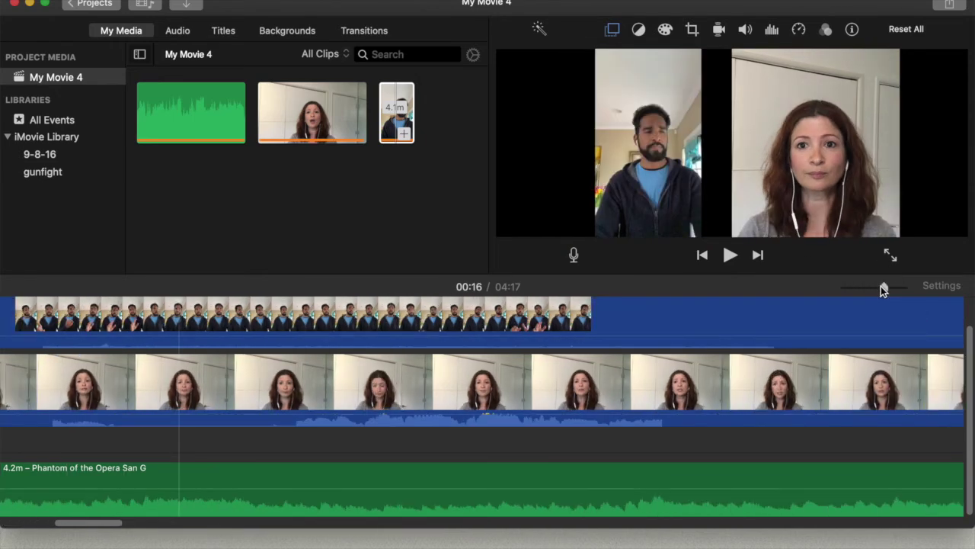
{"action": "scroll", "coordinate": [754, 352], "scroll_direction": "left", "scroll_amount": 10}
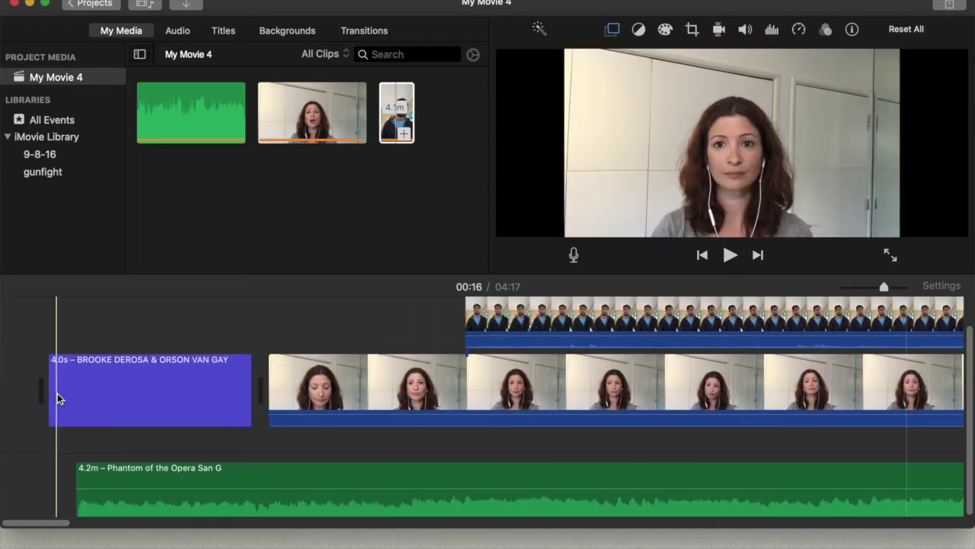
{"action": "left_click", "coordinate": [75, 391]}
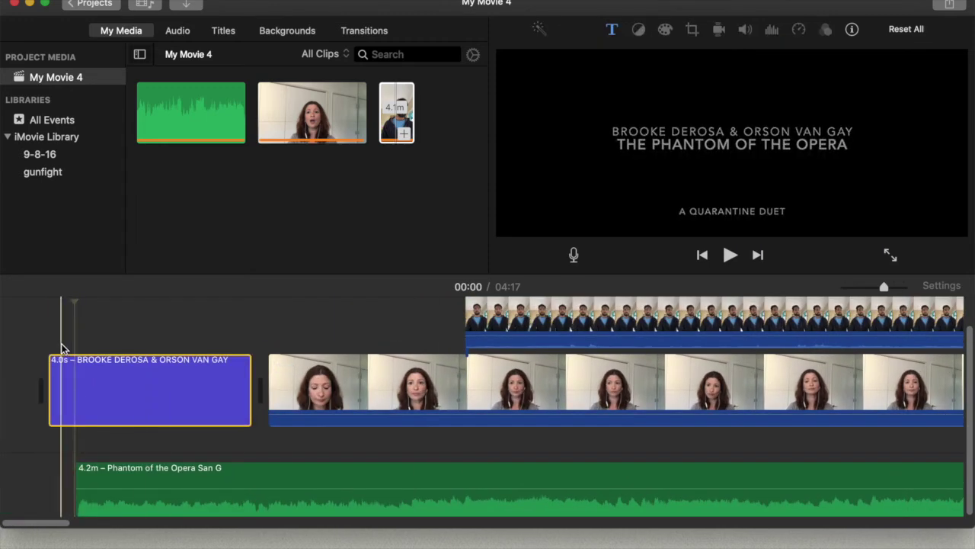
{"action": "left_click", "coordinate": [205, 337]}
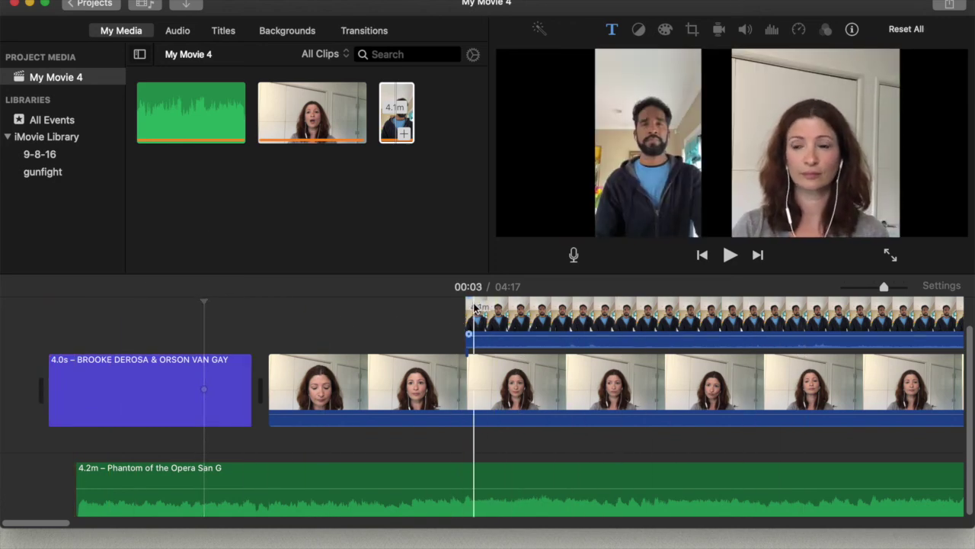
{"action": "left_click_drag", "start_coordinate": [884, 285], "coordinate": [854, 285]}
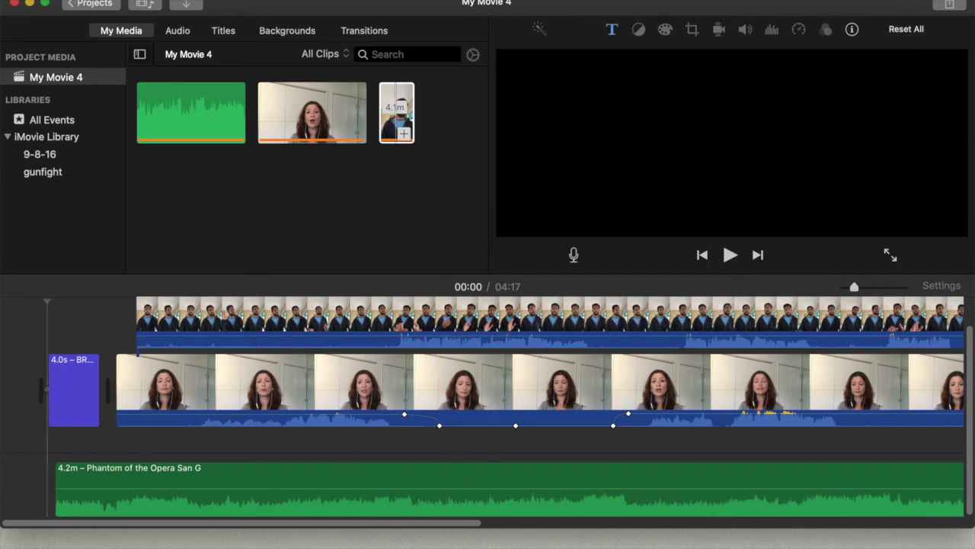
- Start a file export and retitle the movie 'quarantine phantom duet'
{"action": "left_click", "coordinate": [99, 0]}
{"action": "mouse_move", "coordinate": [112, 215]}
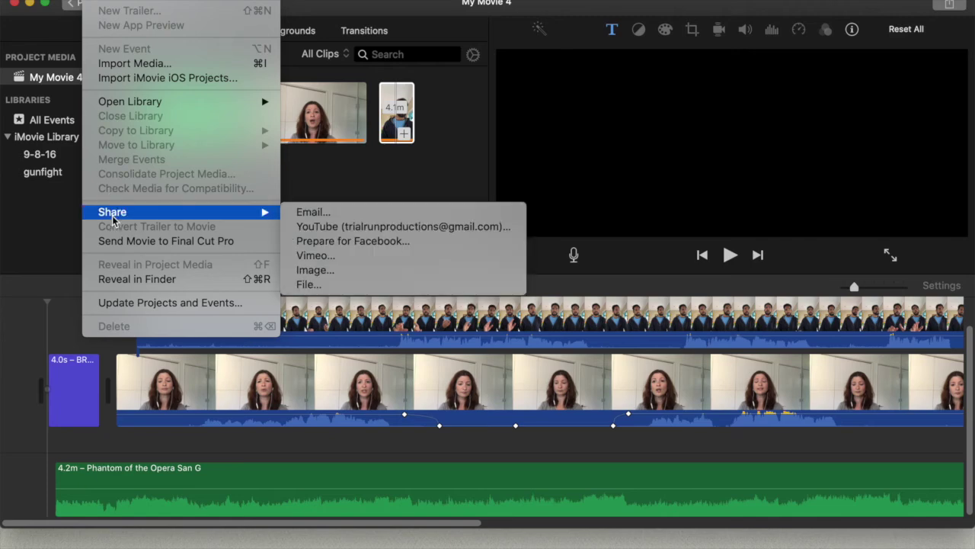
{"action": "left_click", "coordinate": [313, 286]}
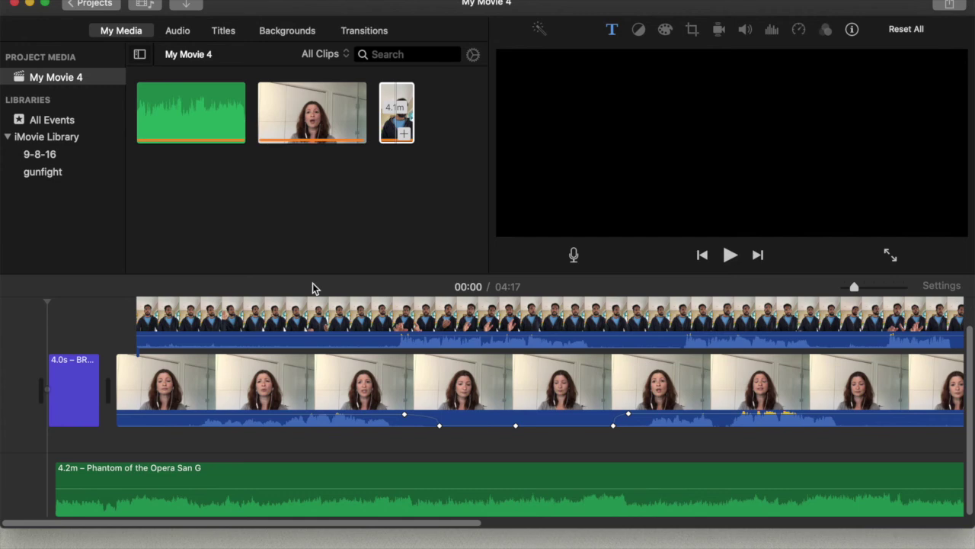
{"action": "key", "text": "super+e"}
{"action": "left_click", "coordinate": [591, 113]}
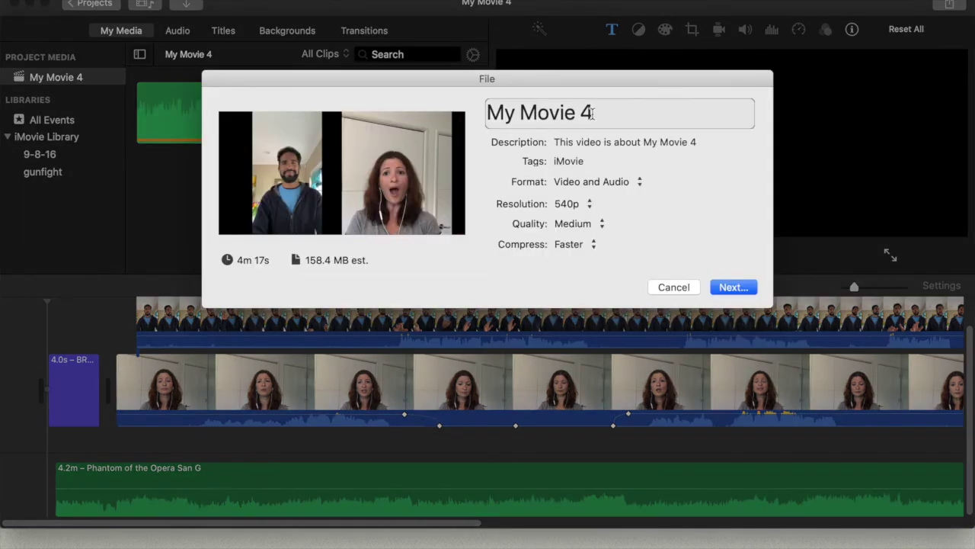
{"action": "left_click_drag", "start_coordinate": [591, 113], "coordinate": [484, 123]}
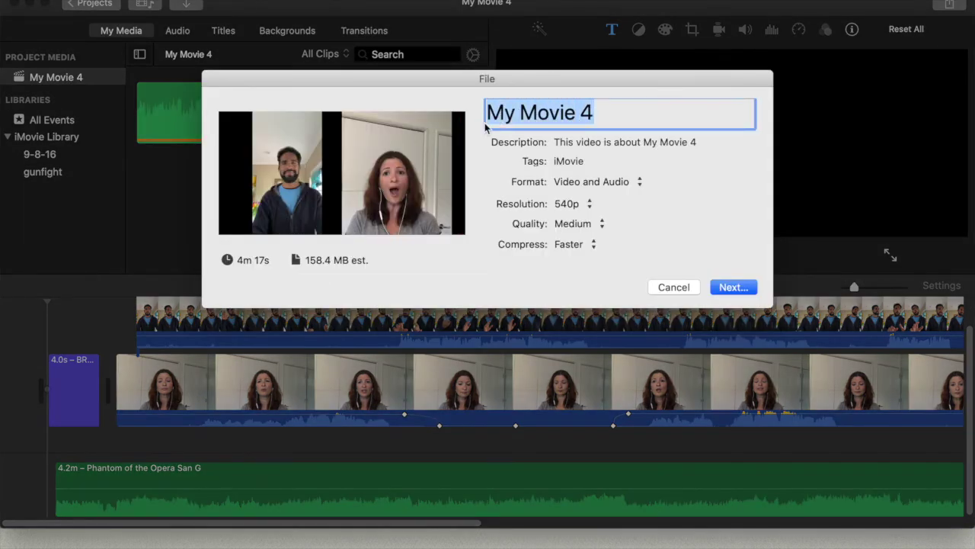
{"action": "type", "text": "quarantine phna"}
{"action": "key", "text": "BackSpace"}
{"action": "key", "text": "BackSpace"}
{"action": "type", "text": "antom duet"}
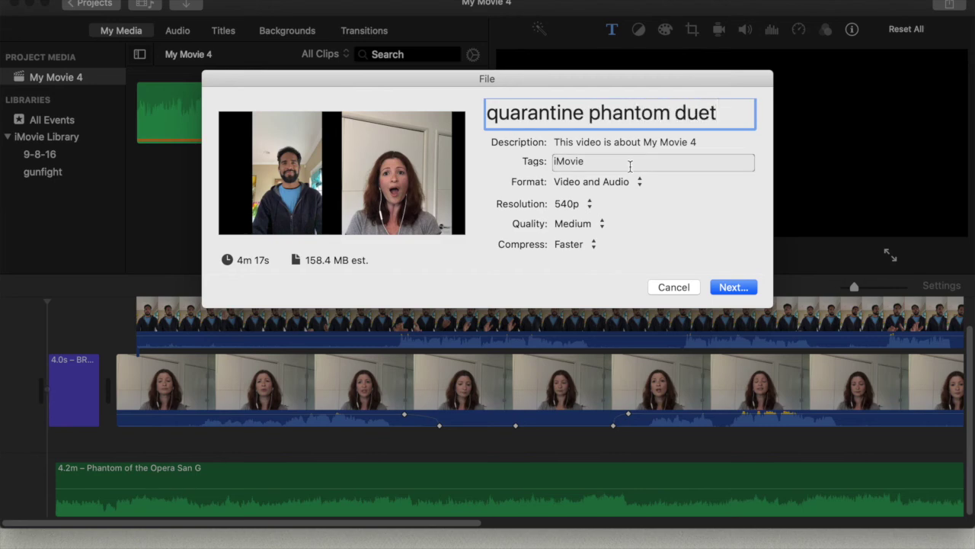
- Keep the 540p resolution and save the export to the Desktop
{"action": "left_click", "coordinate": [579, 204]}
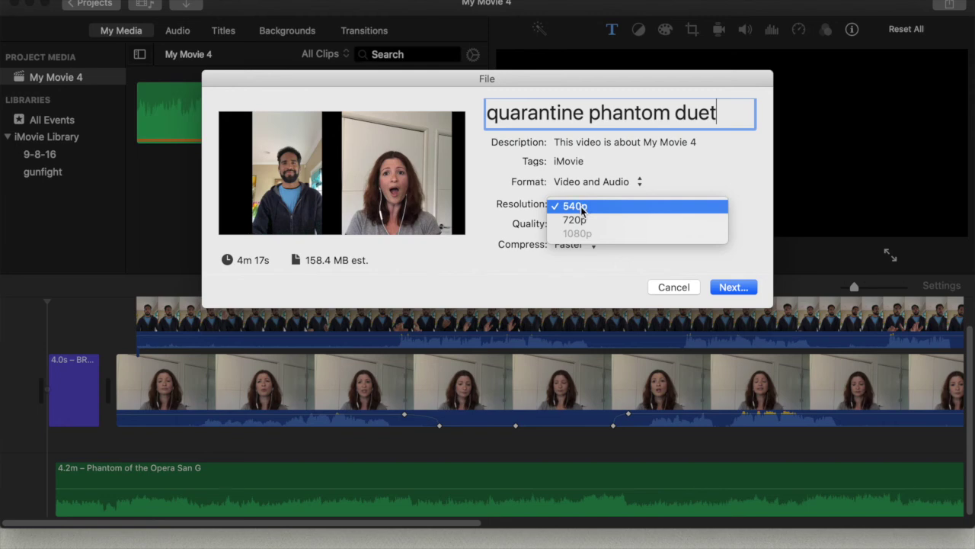
{"action": "left_click", "coordinate": [582, 209]}
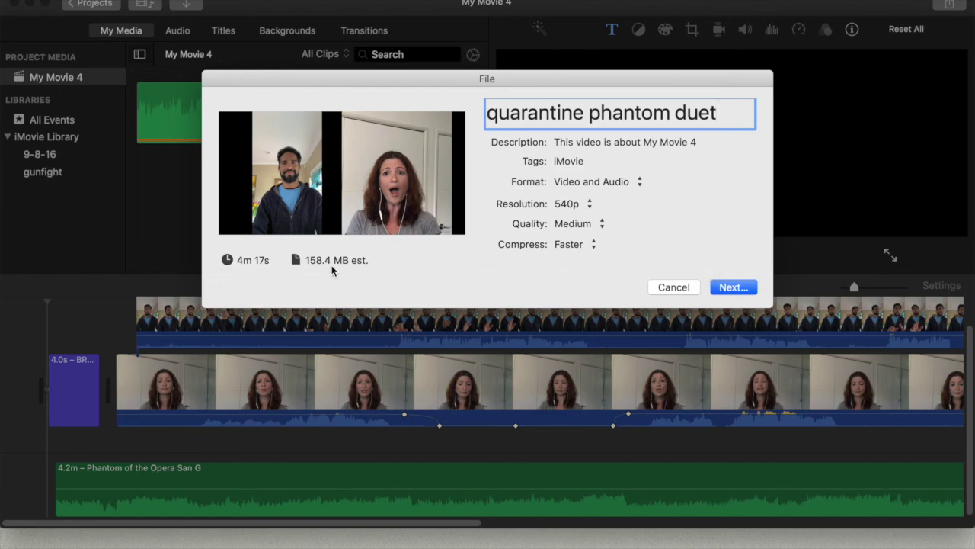
{"action": "left_click", "coordinate": [737, 287]}
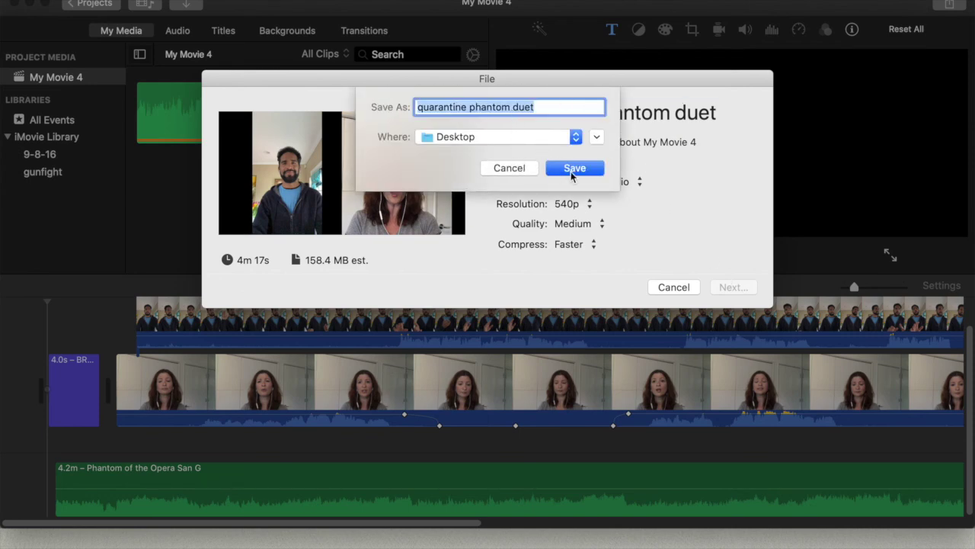
{"action": "left_click", "coordinate": [573, 169]}
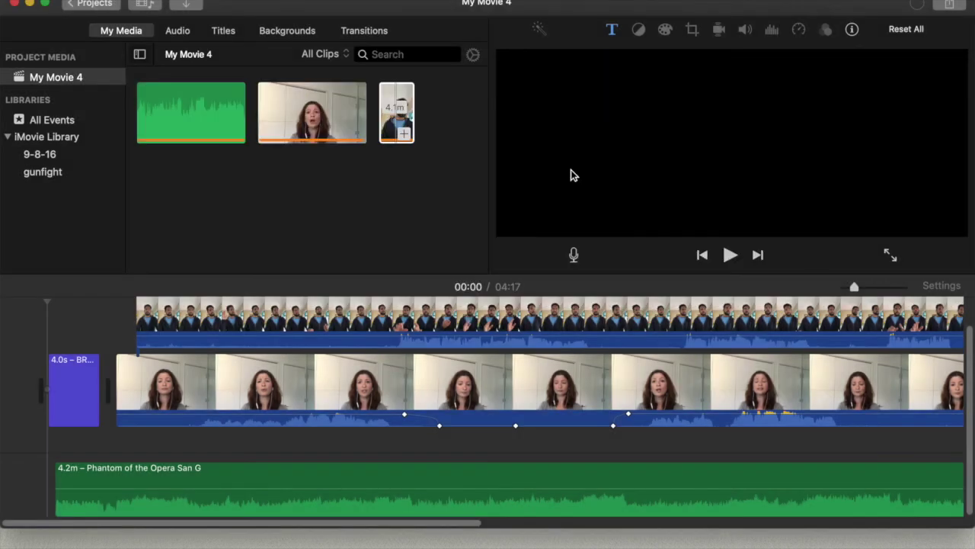
- Show the export progress for quarantine phantom duet.mp4
{"action": "left_click", "coordinate": [918, 7]}
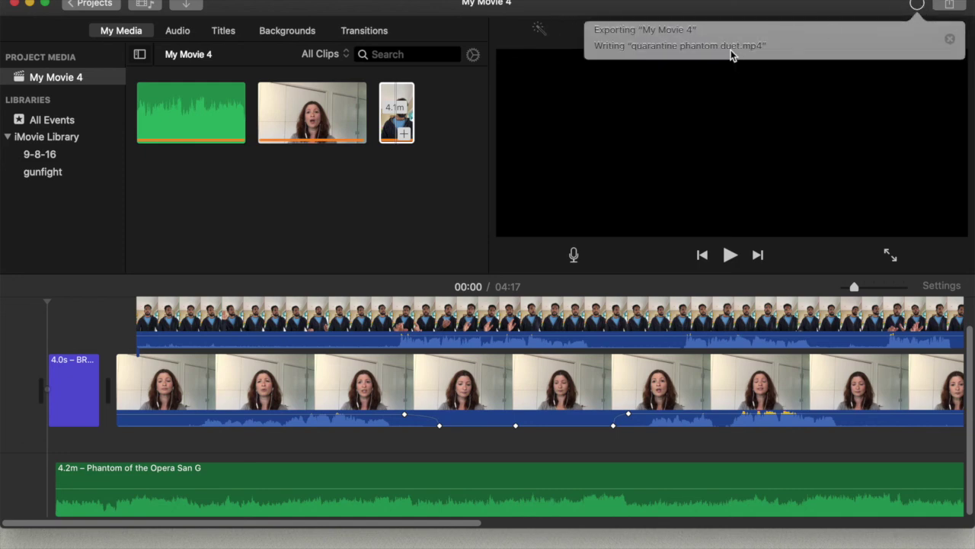